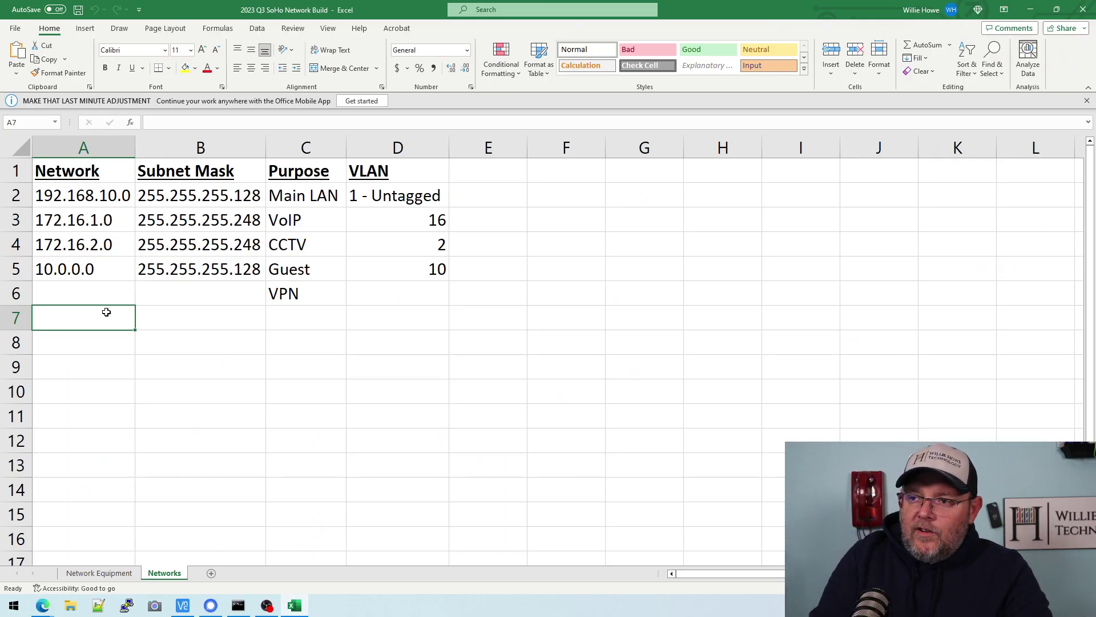
- Enter the IoT row in row 7: network 10.11.0.0, mask 255.255.255.128, VLAN 11
{"action": "type", "text": "10."}
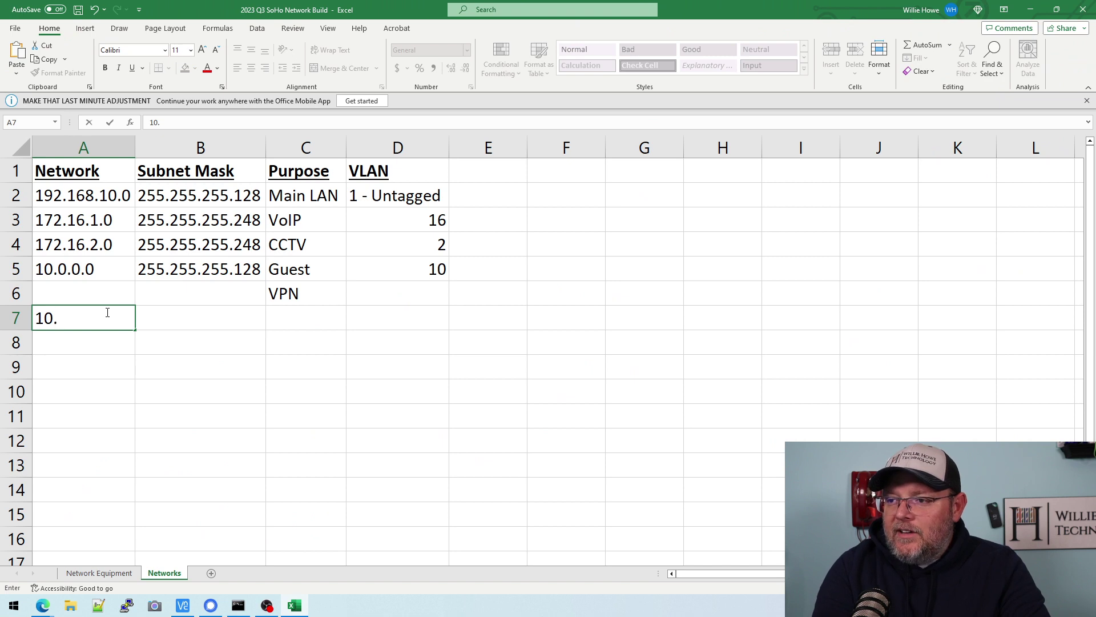
{"action": "type", "text": "11"}
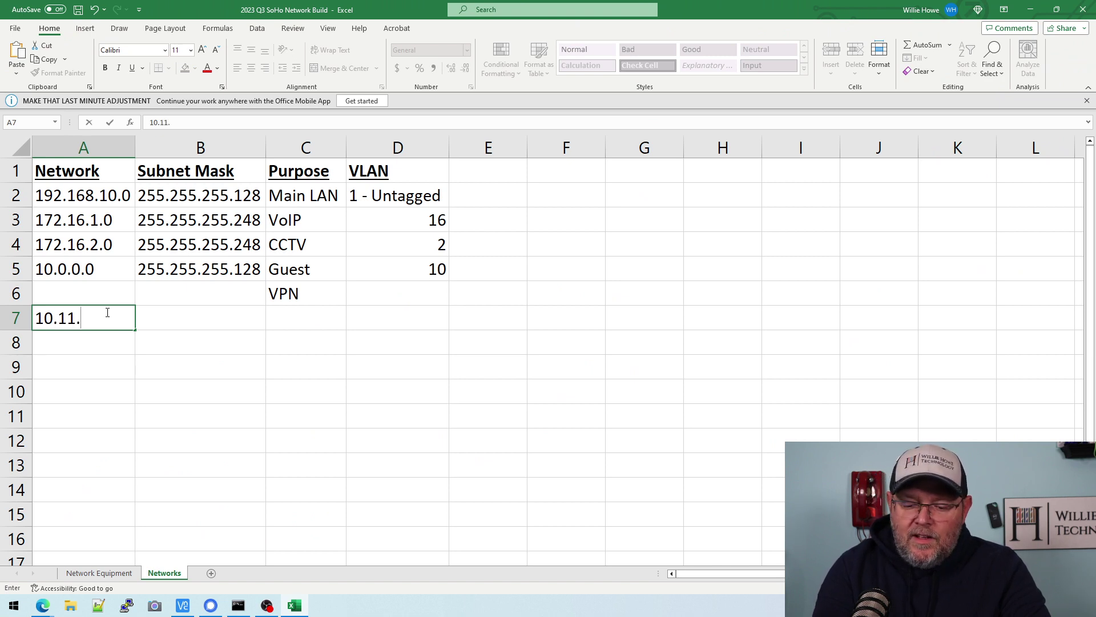
{"action": "type", "text": ".0.0"}
{"action": "key", "text": "Tab"}
{"action": "type", "text": "255.255.255."}
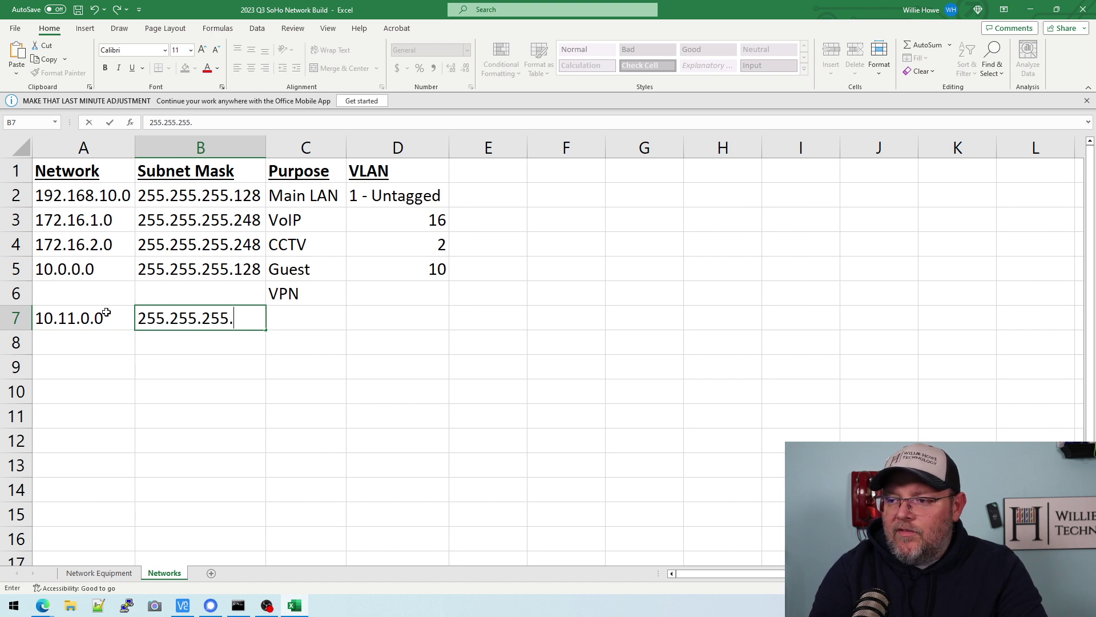
{"action": "type", "text": "128"}
{"action": "key", "text": "Tab"}
{"action": "type", "text": "IoT"}
{"action": "key", "text": "Tab"}
{"action": "type", "text": "11"}
{"action": "key", "text": "Return"}
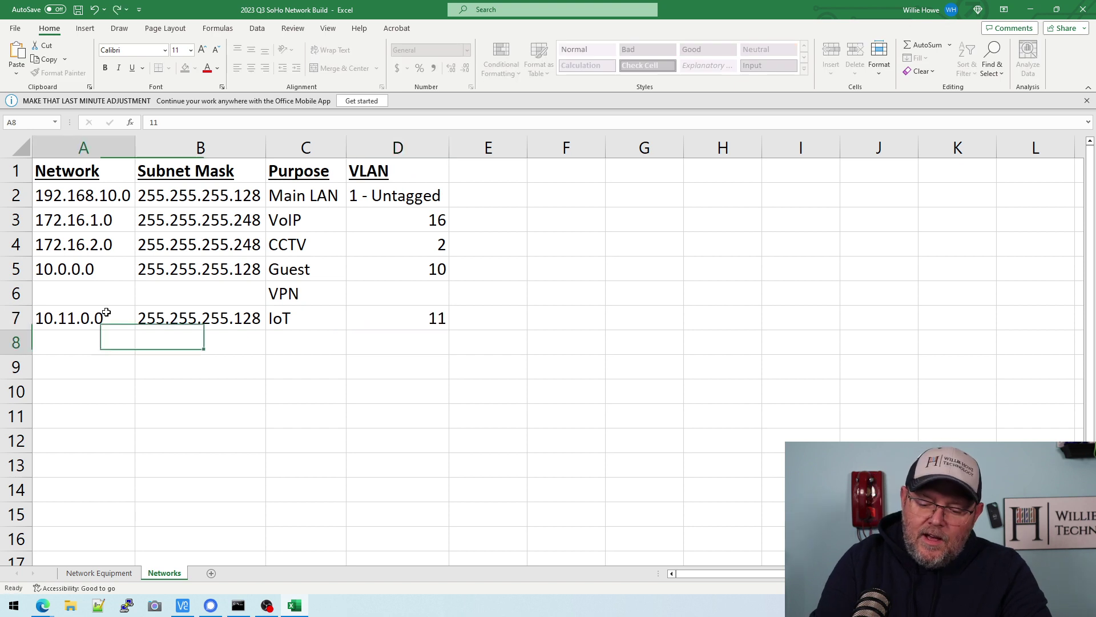
- Save the 2023 Q3 SoHo Network Build workbook with its new IoT row
{"action": "left_click", "coordinate": [78, 10]}
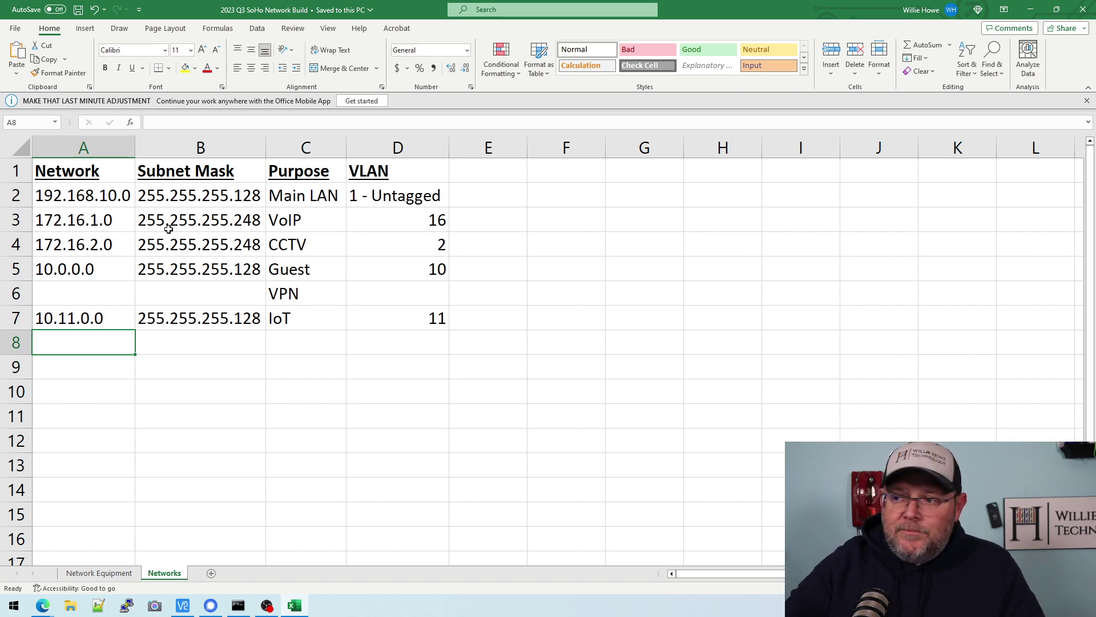
- In the router web UI, show Network Settings > Port Configuration, with Port3 as WAN1 and the rest LAN
{"action": "key", "text": "alt+Tab"}
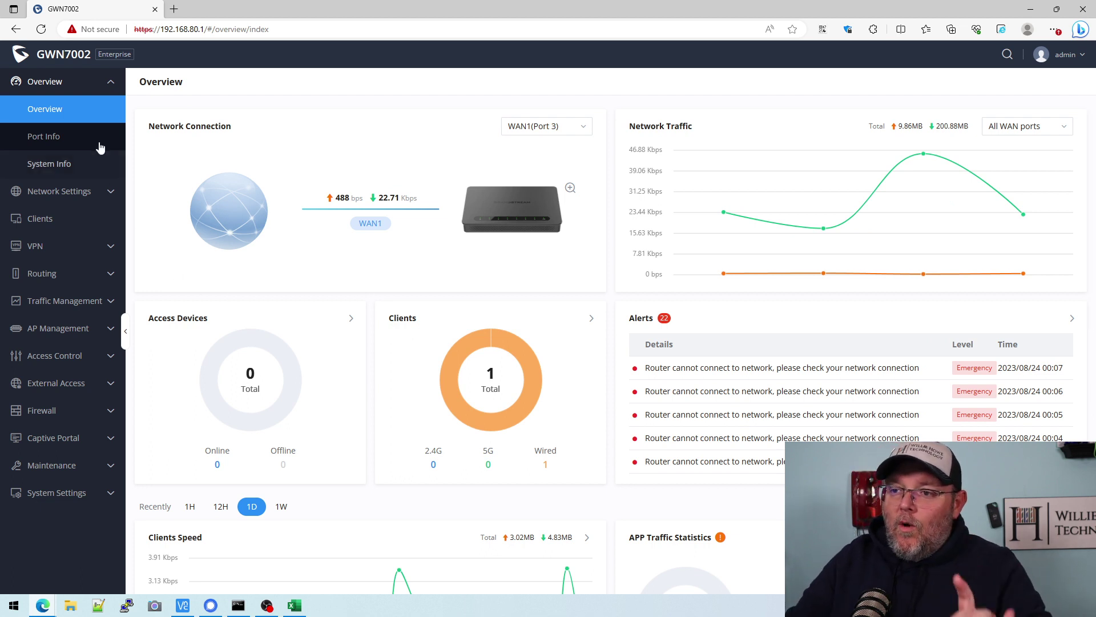
{"action": "left_click", "coordinate": [86, 192]}
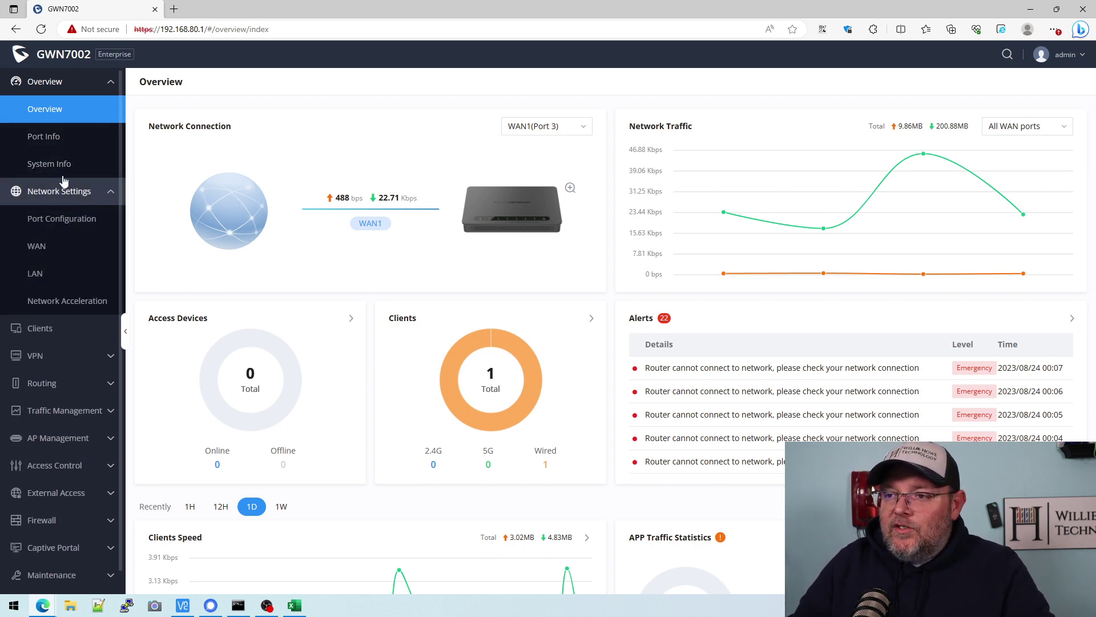
{"action": "left_click", "coordinate": [79, 223]}
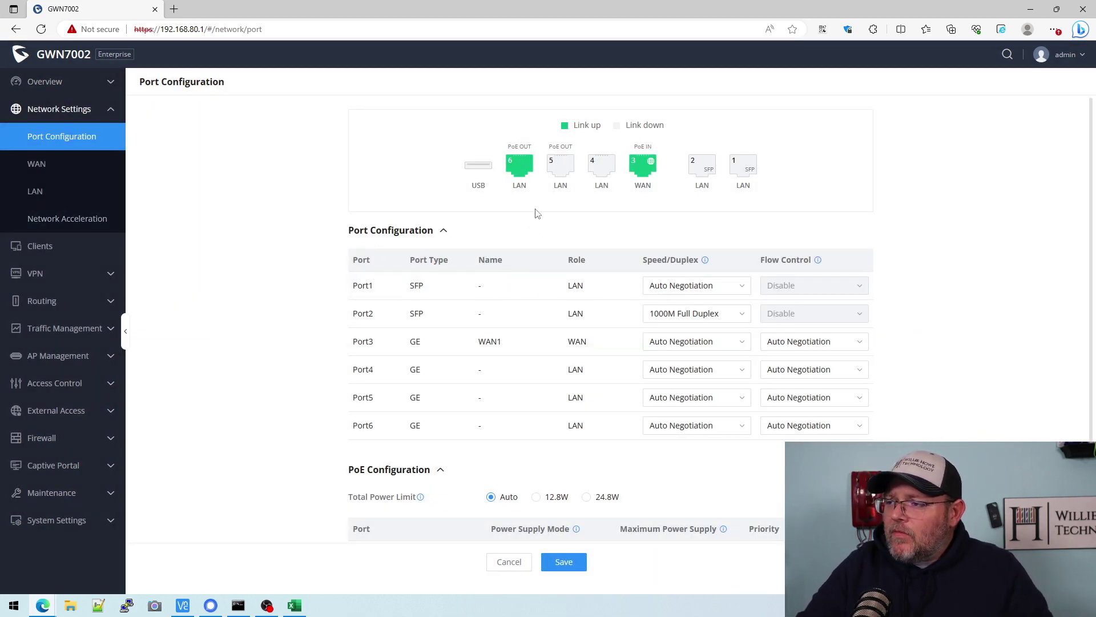
{"action": "mouse_move", "coordinate": [535, 186]}
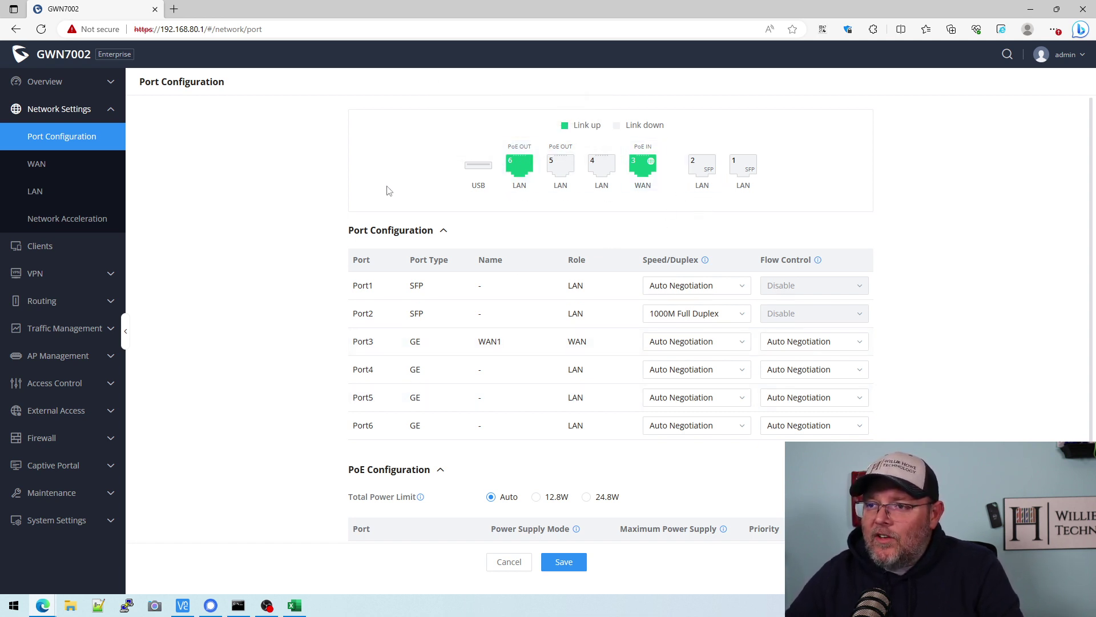
- Show the LAN VLAN list, then check the Main LAN address in spreadsheet cell A2
{"action": "left_click", "coordinate": [49, 194]}
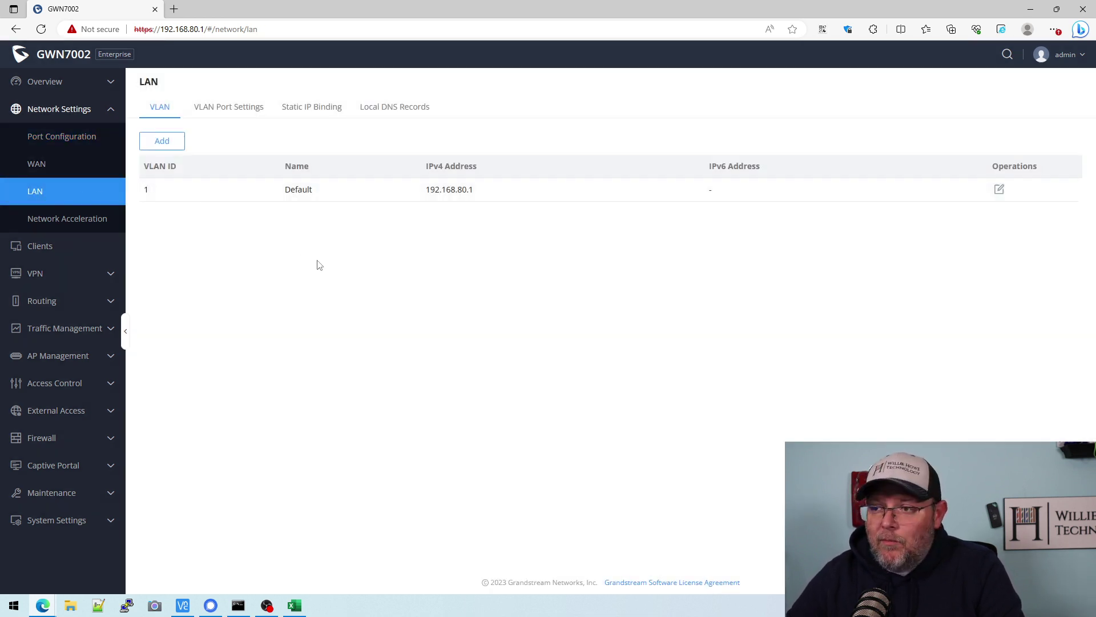
{"action": "mouse_move", "coordinate": [304, 614]}
{"action": "left_click", "coordinate": [312, 579]}
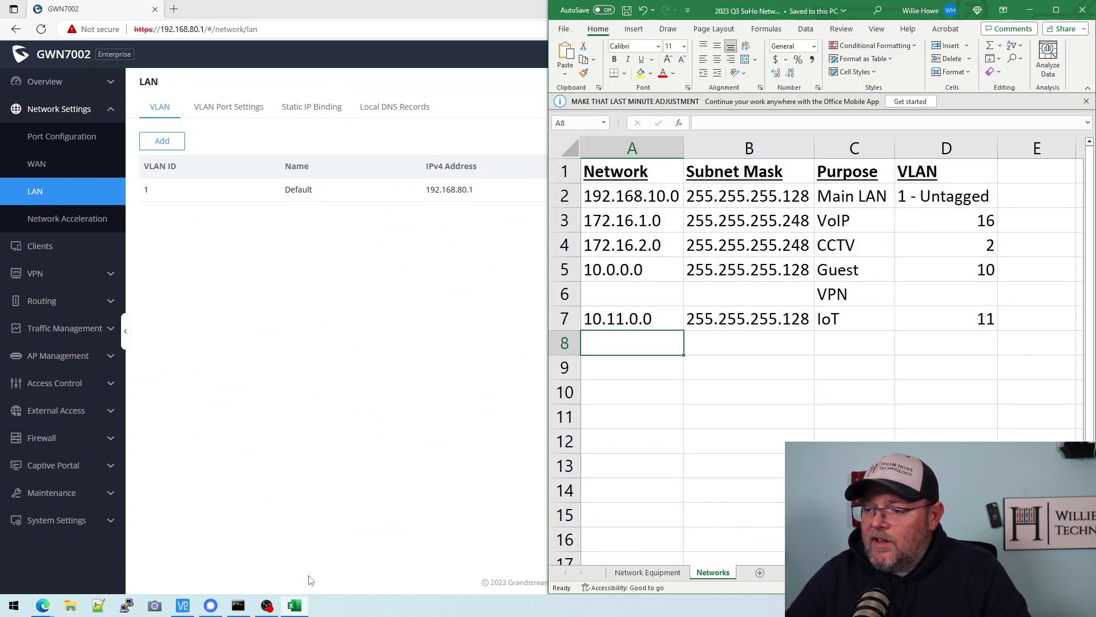
{"action": "left_click", "coordinate": [641, 201]}
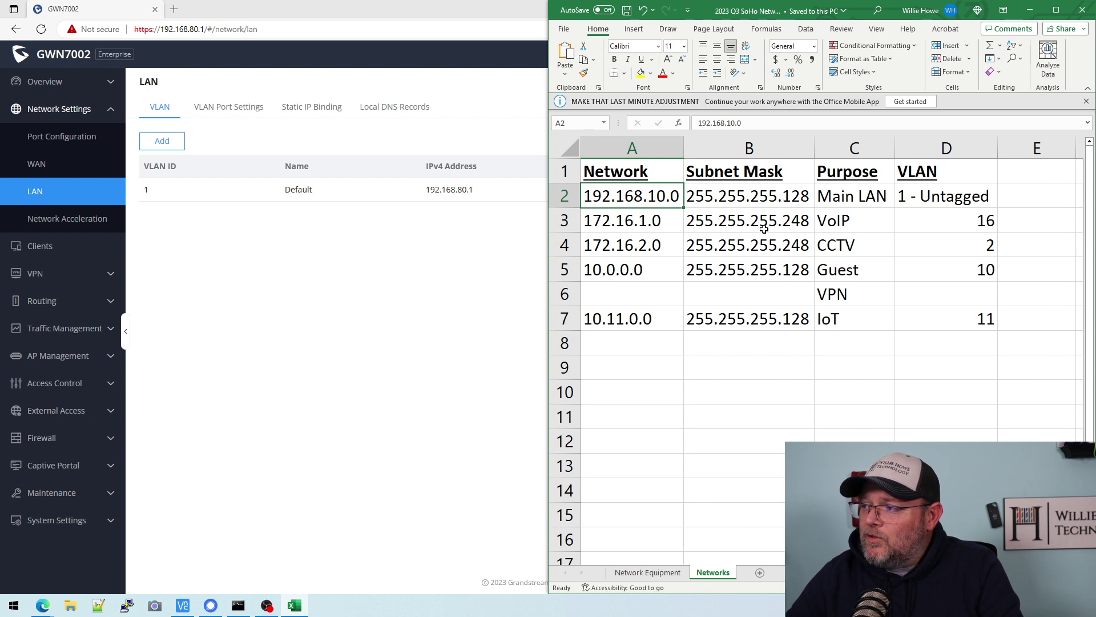
{"action": "left_click", "coordinate": [532, 259]}
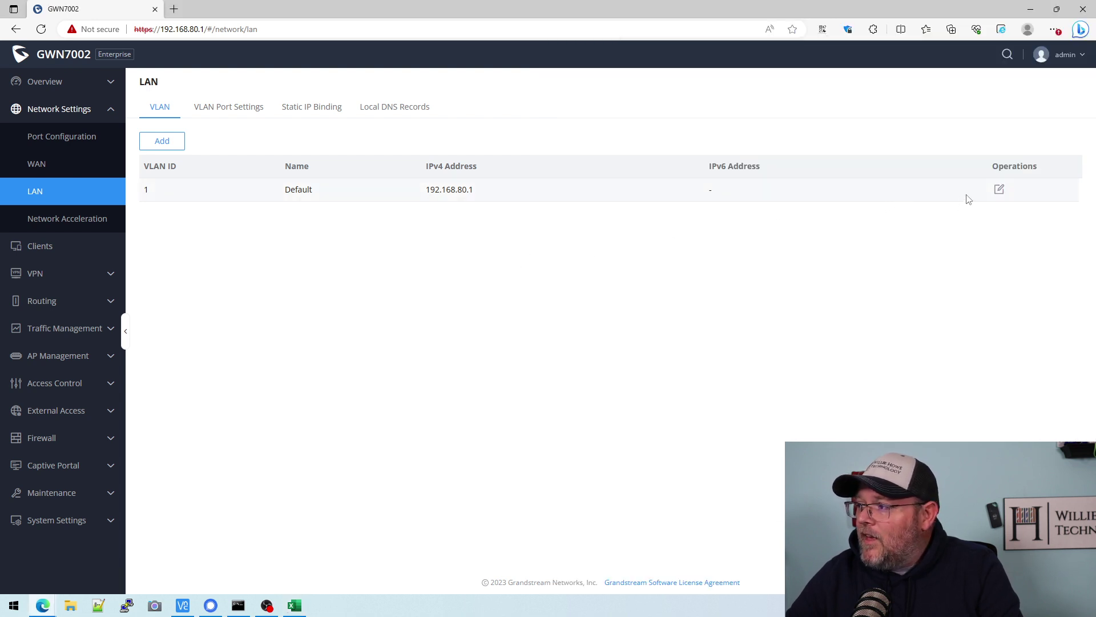
- Change the Default VLAN's IPv4 address to 192.168.10.1 and mask to 255.255.255.128
{"action": "left_click", "coordinate": [1000, 191]}
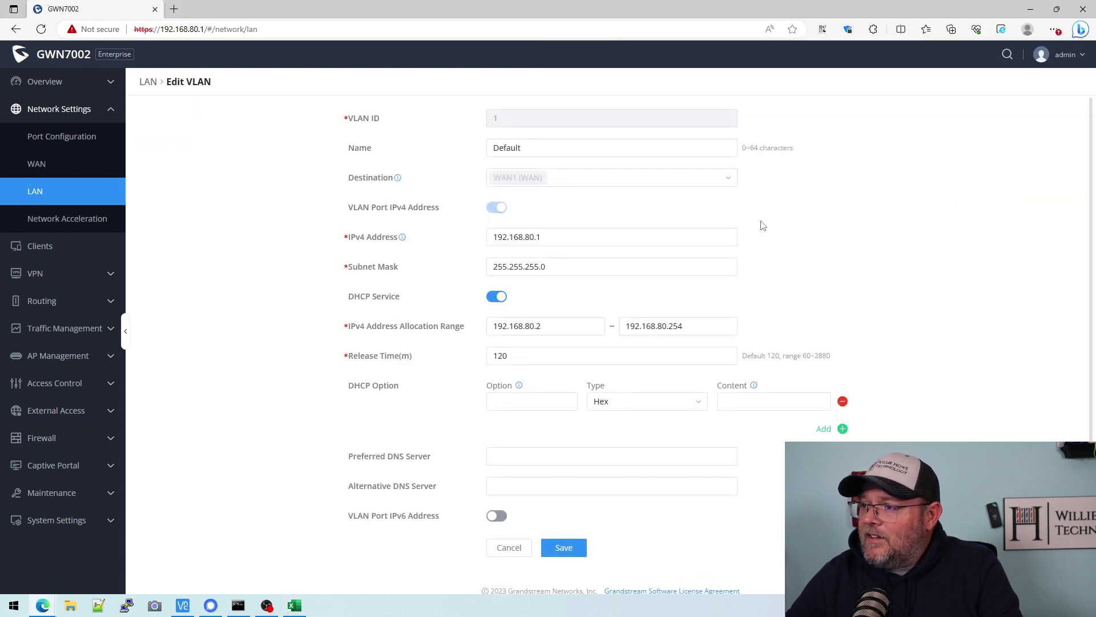
{"action": "left_click", "coordinate": [533, 236]}
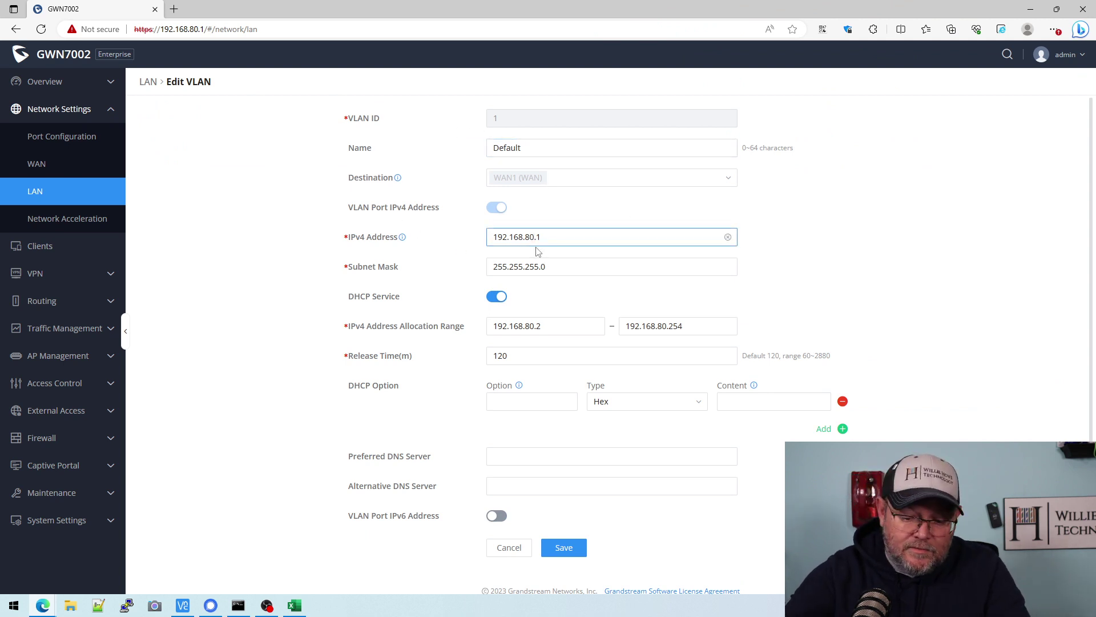
{"action": "key", "text": "BackSpace"}
{"action": "key", "text": "BackSpace"}
{"action": "type", "text": "10"}
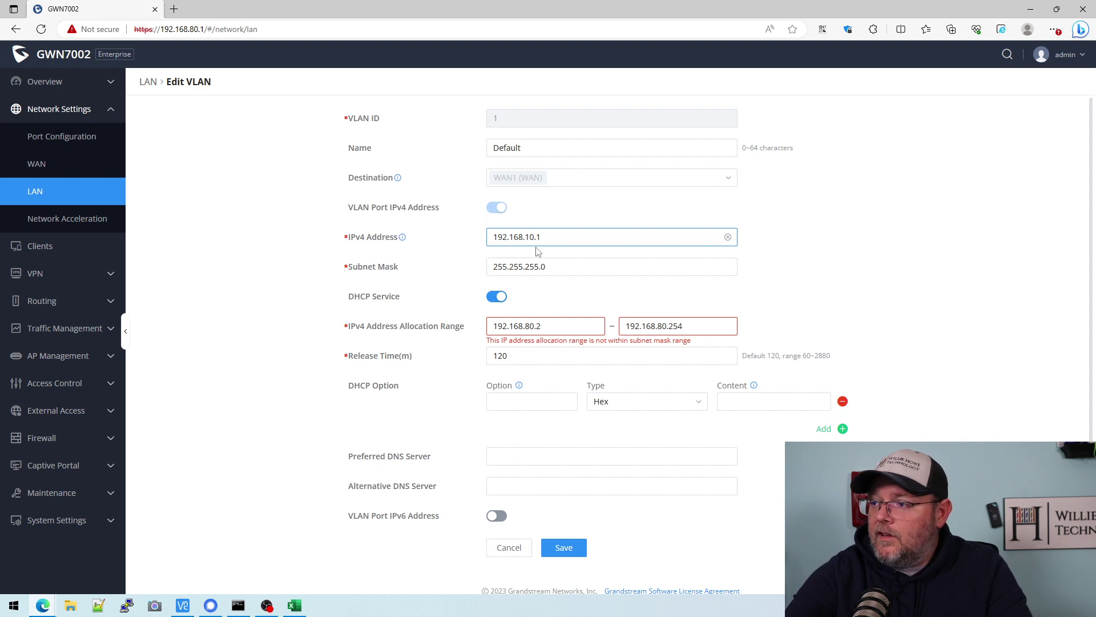
{"action": "left_click", "coordinate": [559, 268]}
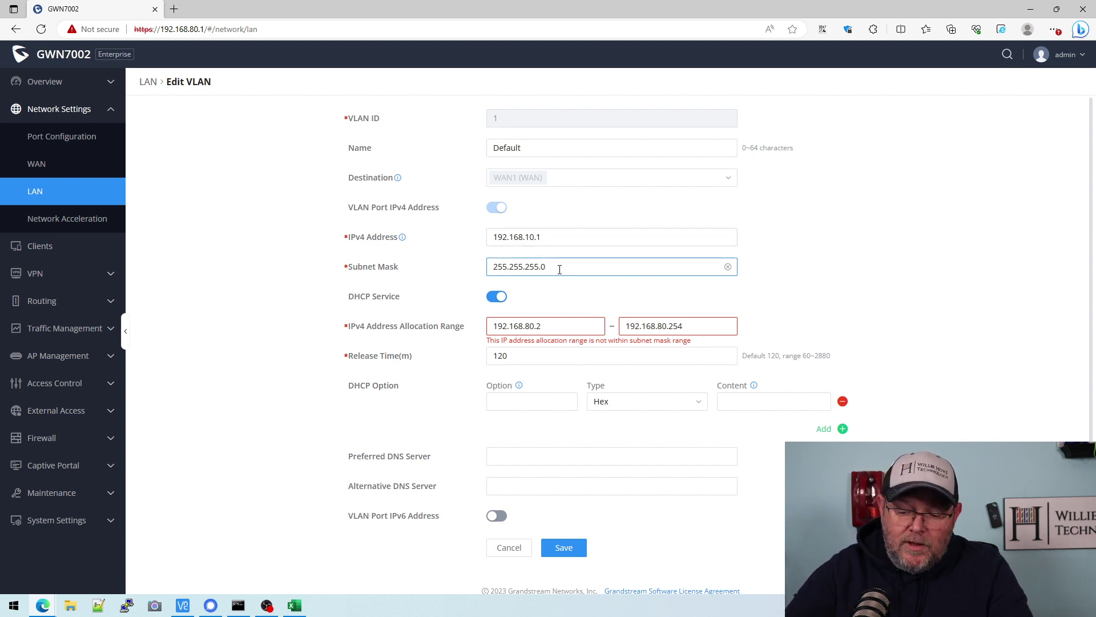
{"action": "key", "text": "BackSpace"}
{"action": "type", "text": "128"}
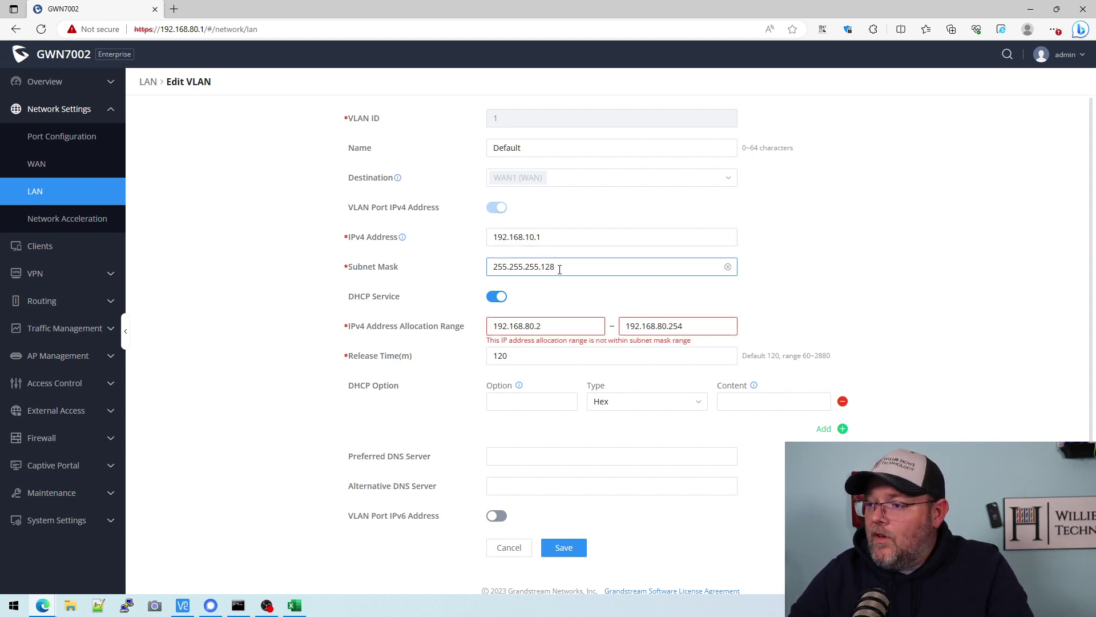
- Set the Default VLAN's DHCP allocation range to 192.168.10.50–192.168.10.100
{"action": "left_click", "coordinate": [565, 330]}
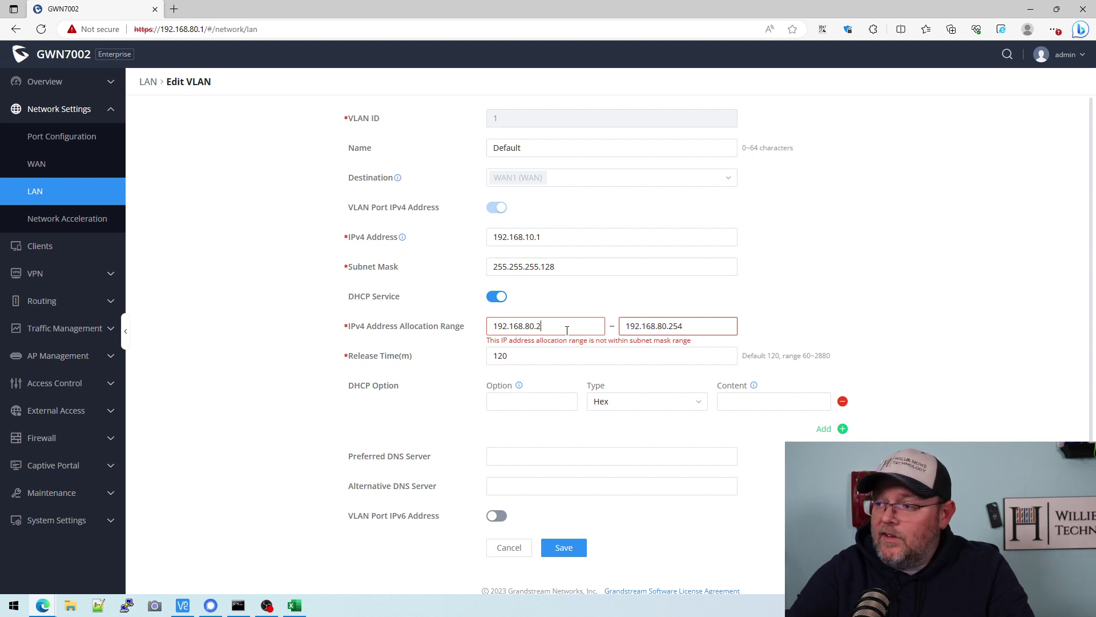
{"action": "key", "text": "BackSpace"}
{"action": "key", "text": "BackSpace"}
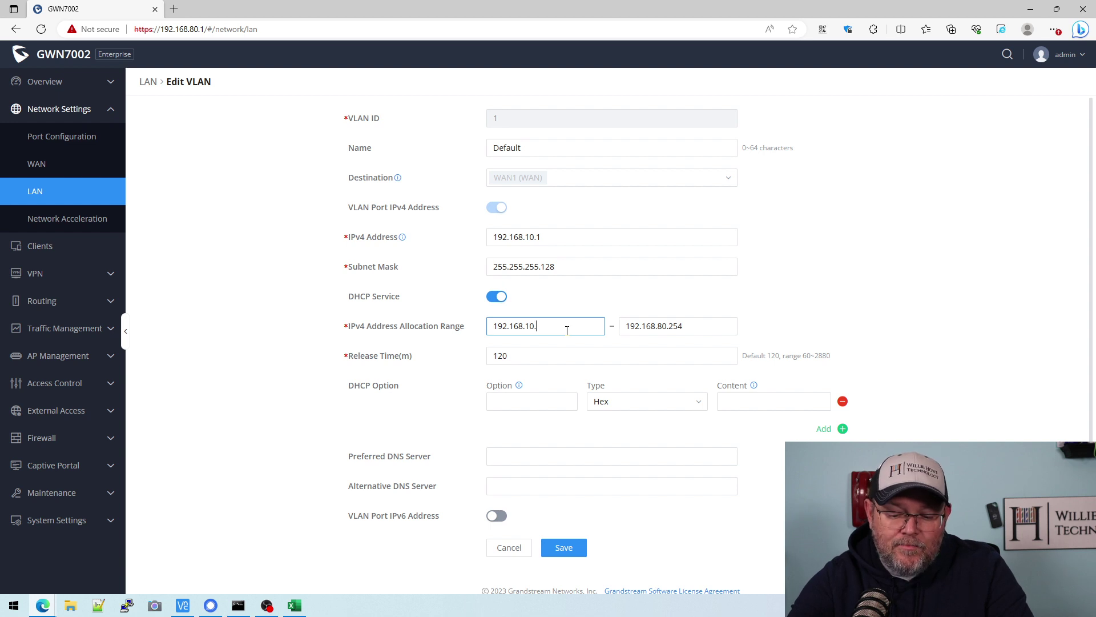
{"action": "left_click", "coordinate": [660, 326]}
{"action": "left_click_drag", "start_coordinate": [660, 326], "coordinate": [693, 326]}
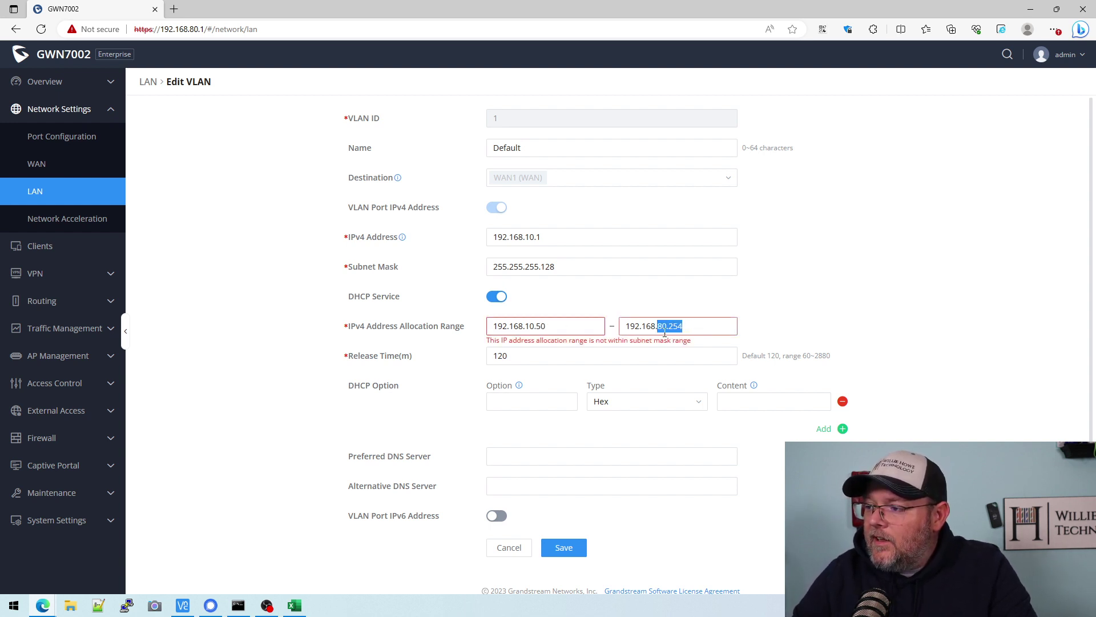
{"action": "type", "text": "10"}
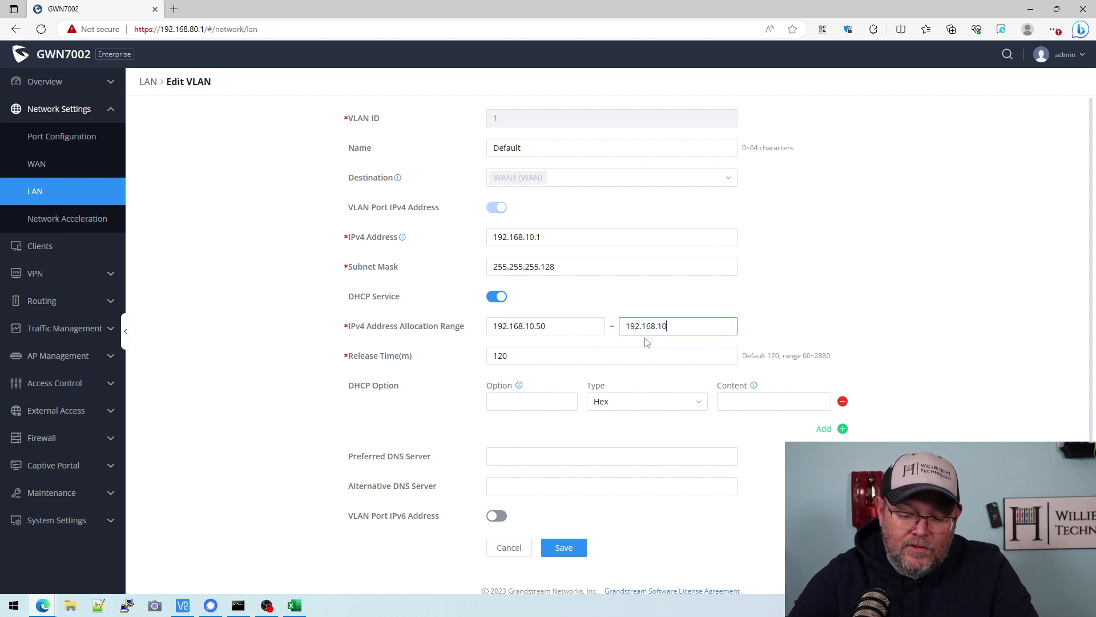
{"action": "type", "text": ".100"}
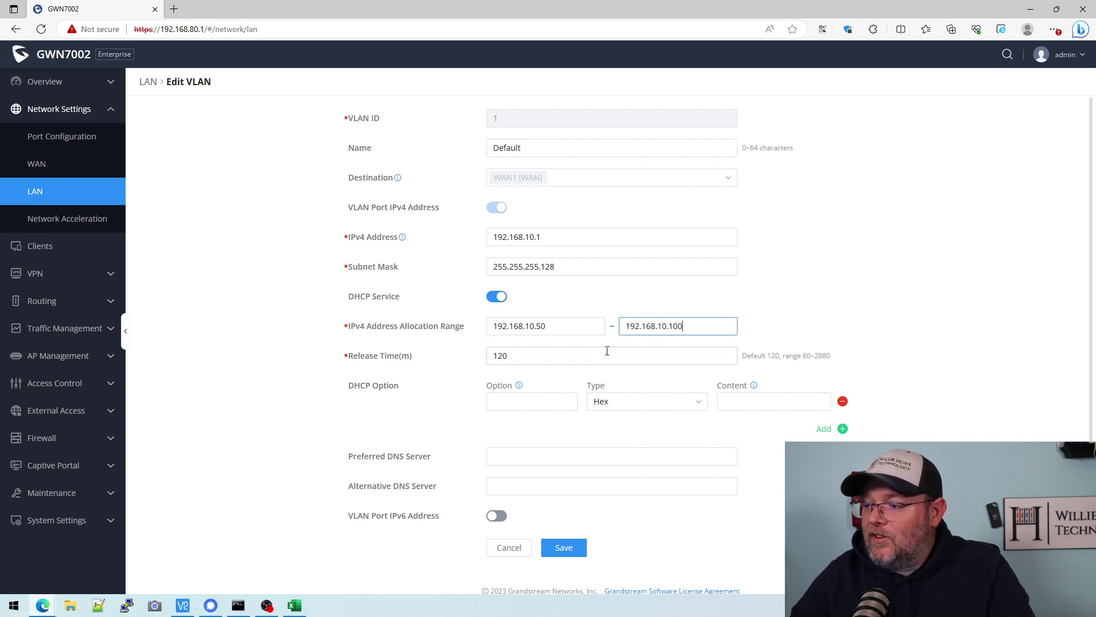
{"action": "left_click", "coordinate": [594, 355]}
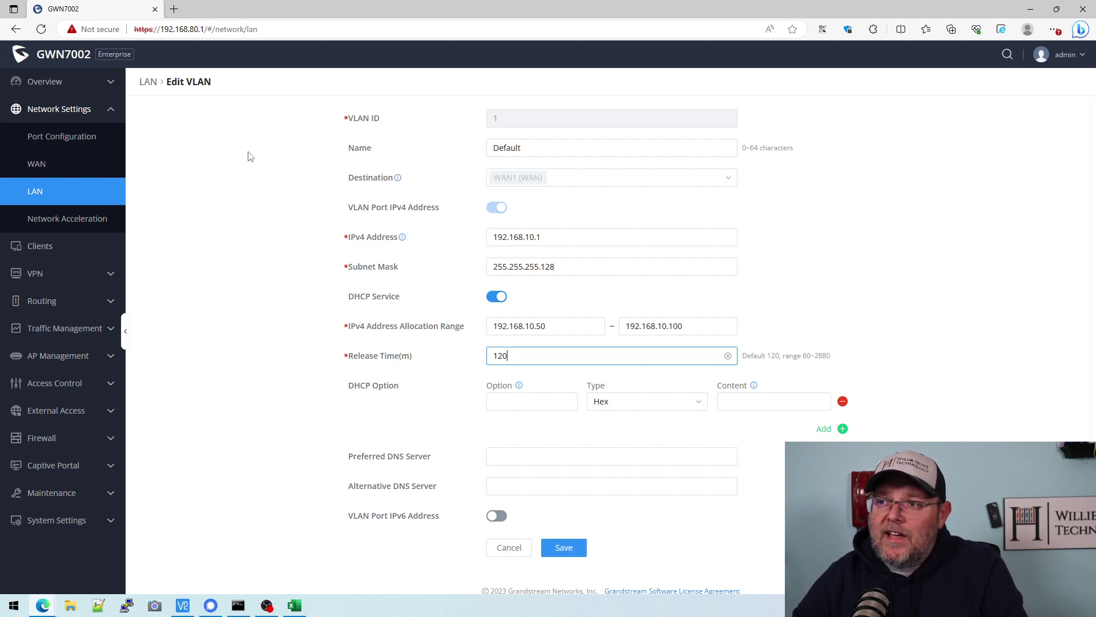
{"action": "left_click", "coordinate": [562, 547]}
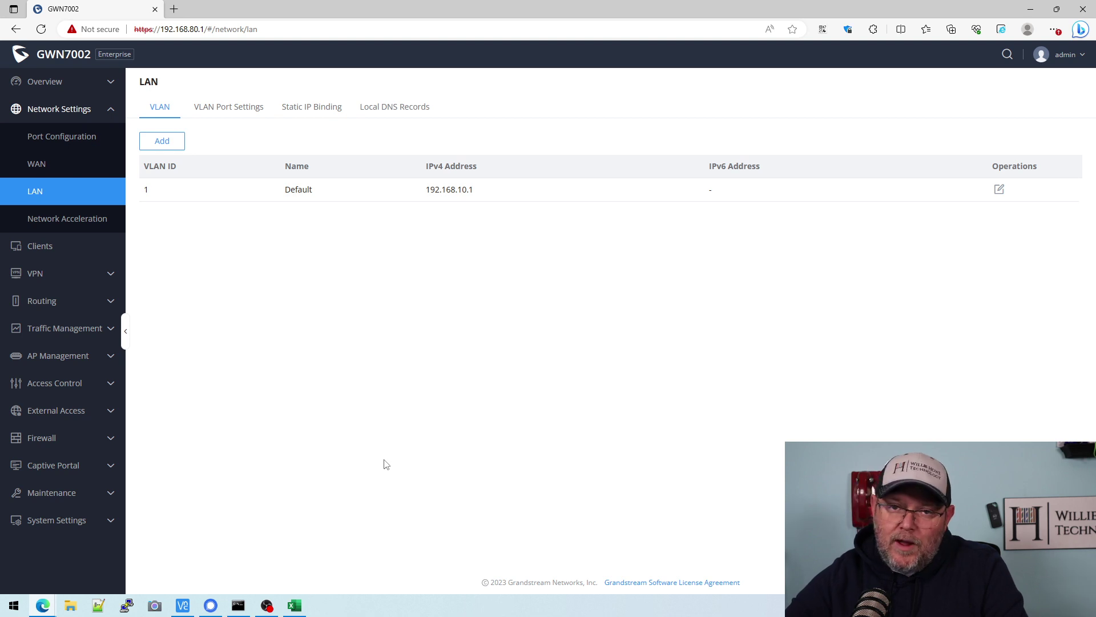
{"action": "key", "text": "alt+Tab"}
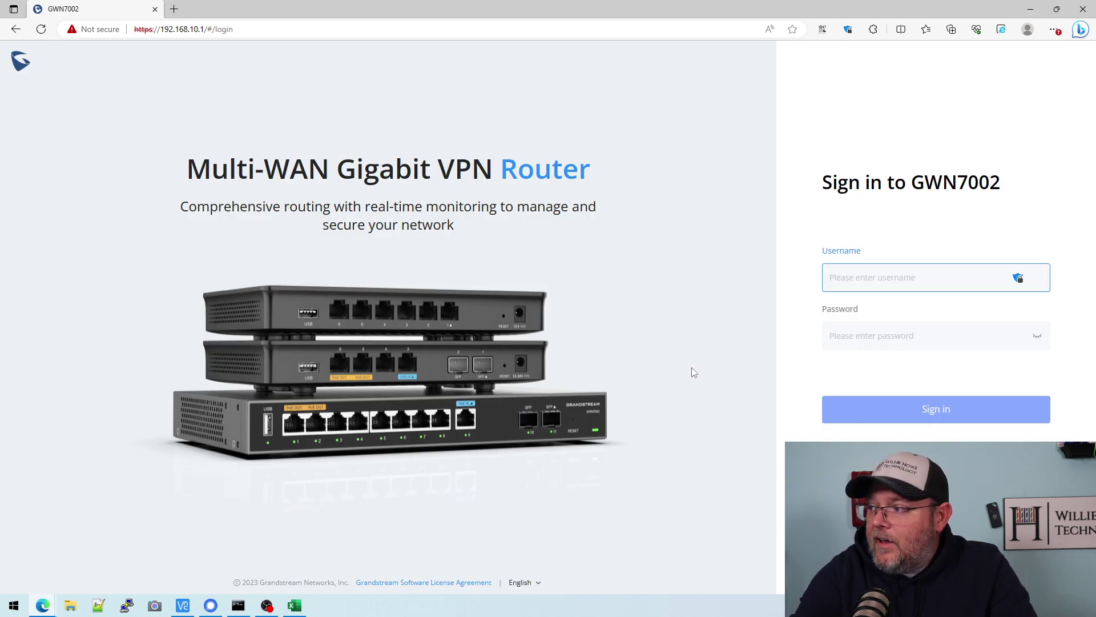
{"action": "key", "text": "Tab"}
{"action": "key", "text": "Return"}
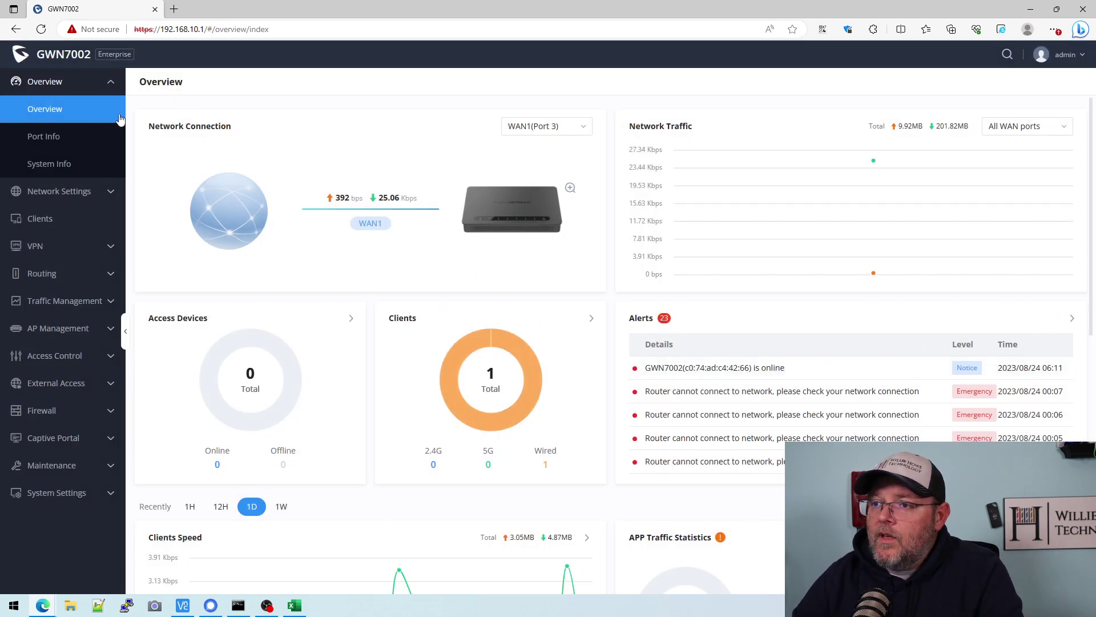
- Browse the LAN page's VLAN Port Settings, Static IP Binding and Local DNS Records tabs, then return to VLANs
{"action": "left_click", "coordinate": [59, 190]}
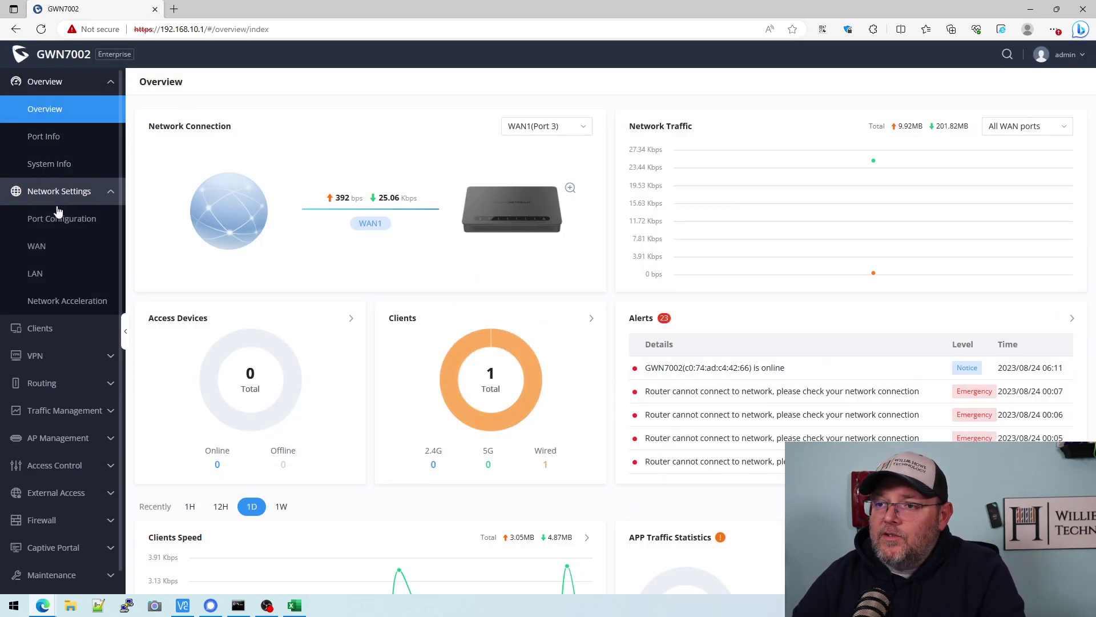
{"action": "left_click", "coordinate": [35, 273]}
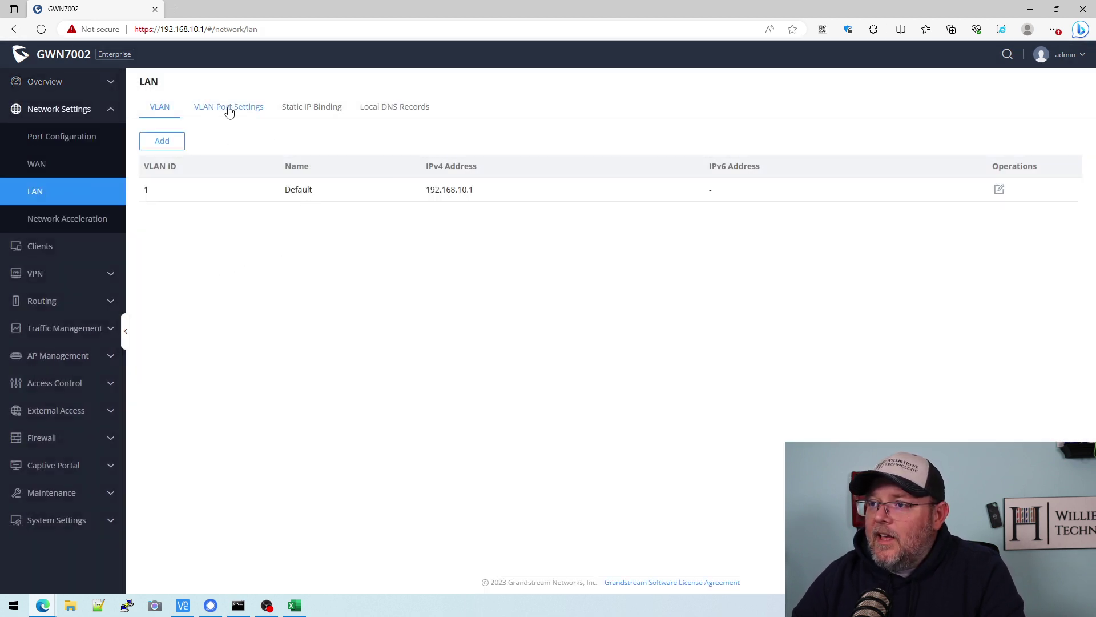
{"action": "left_click", "coordinate": [226, 107]}
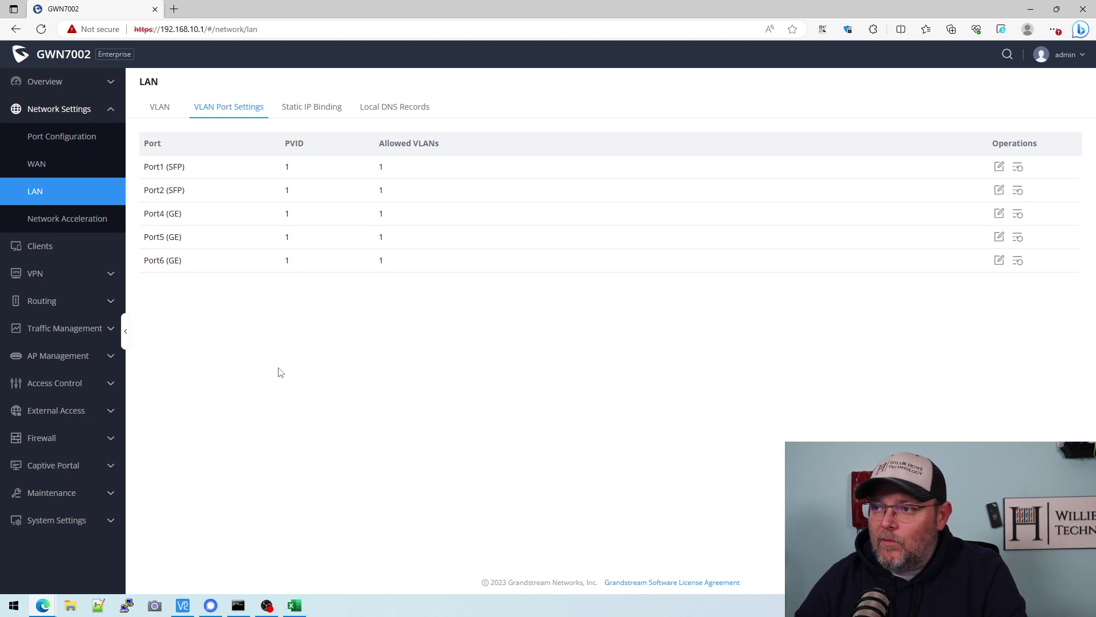
{"action": "left_click", "coordinate": [326, 109]}
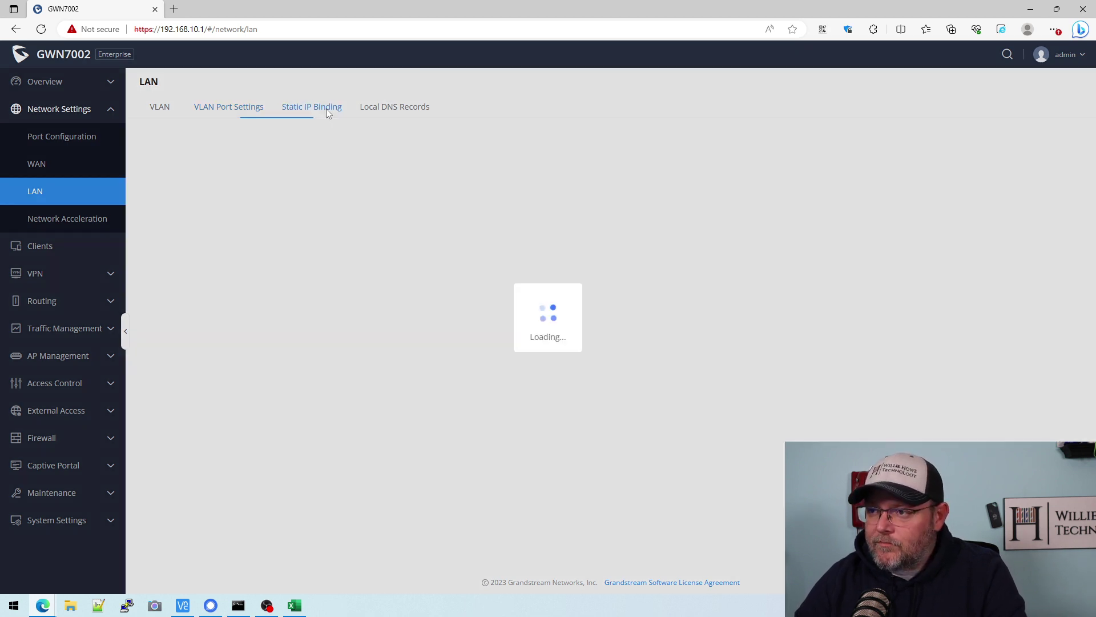
{"action": "left_click", "coordinate": [393, 107]}
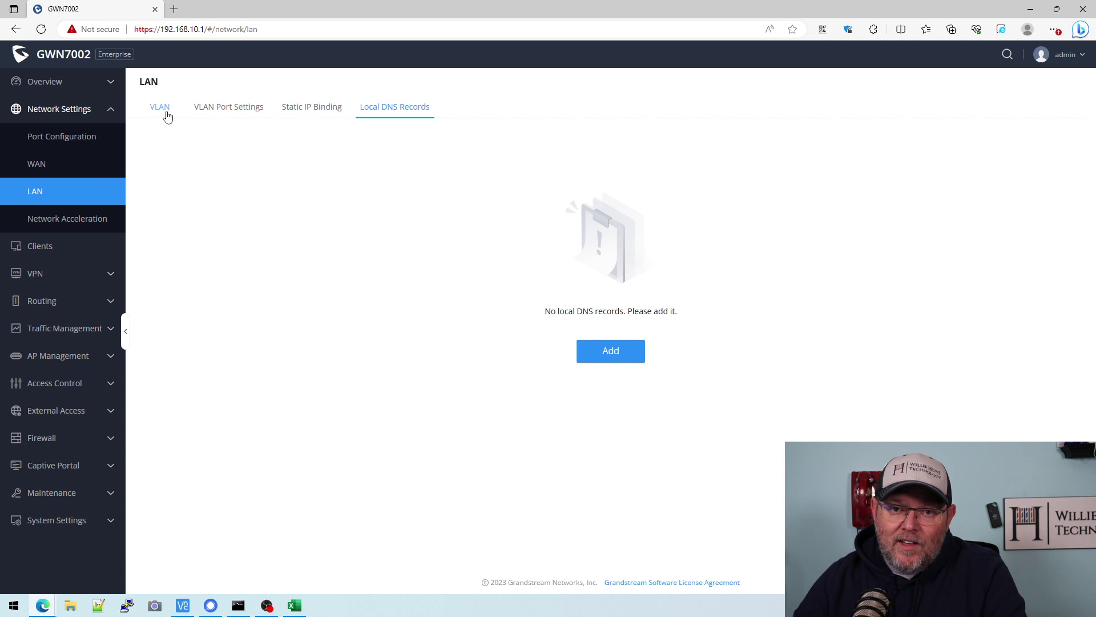
{"action": "left_click", "coordinate": [160, 108]}
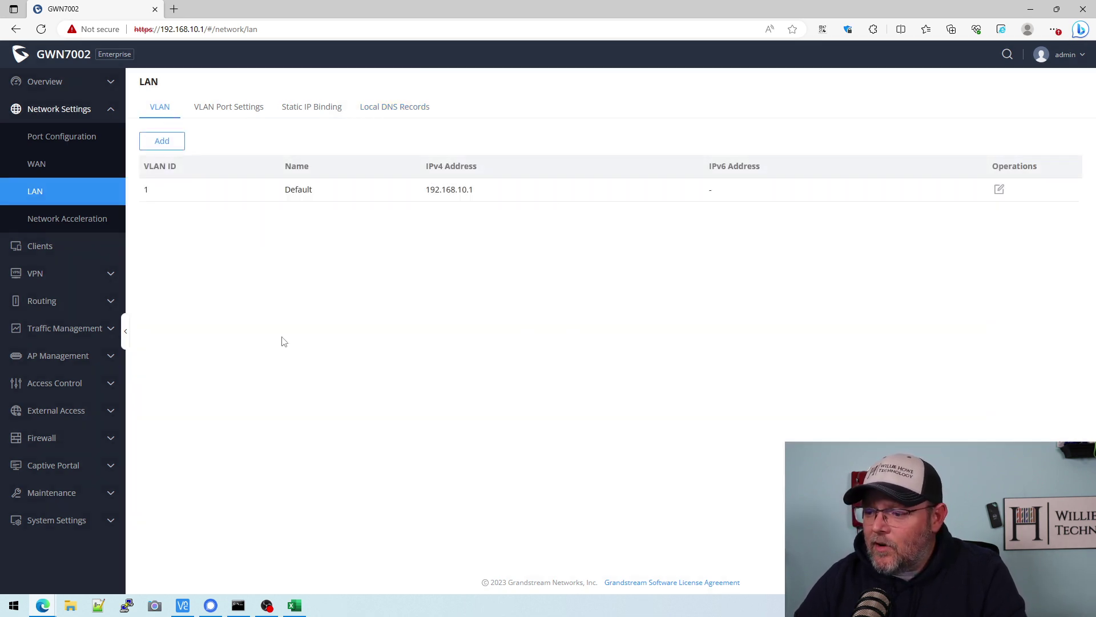
- Fill the Main LAN spreadsheet row yellow, note the VoIP network in A3, and start a new VLAN
{"action": "left_click", "coordinate": [295, 605]}
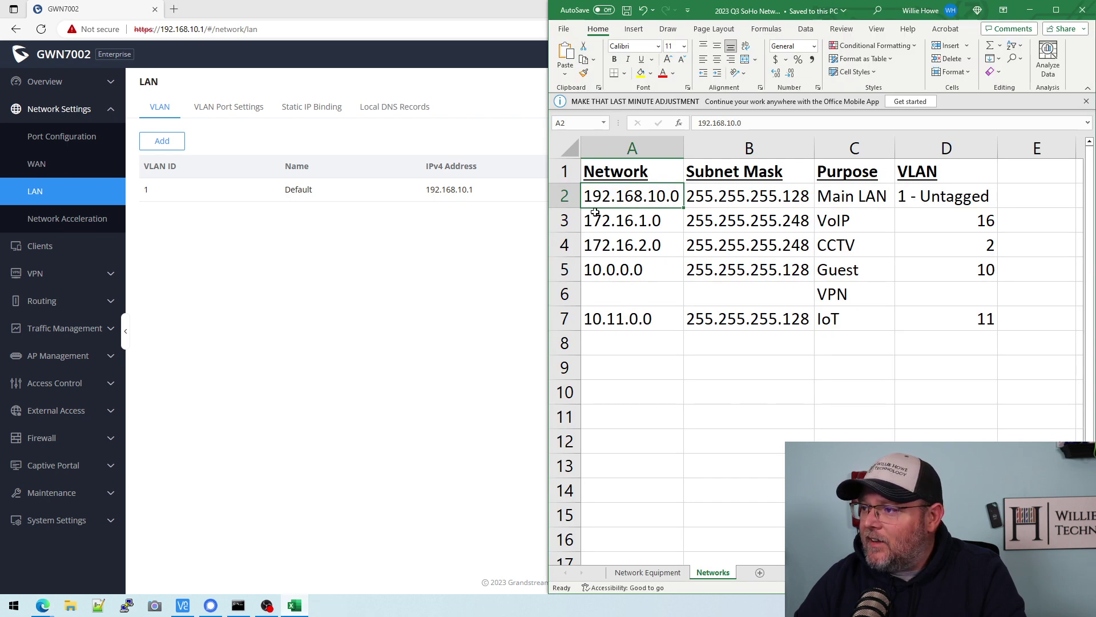
{"action": "left_click", "coordinate": [565, 196]}
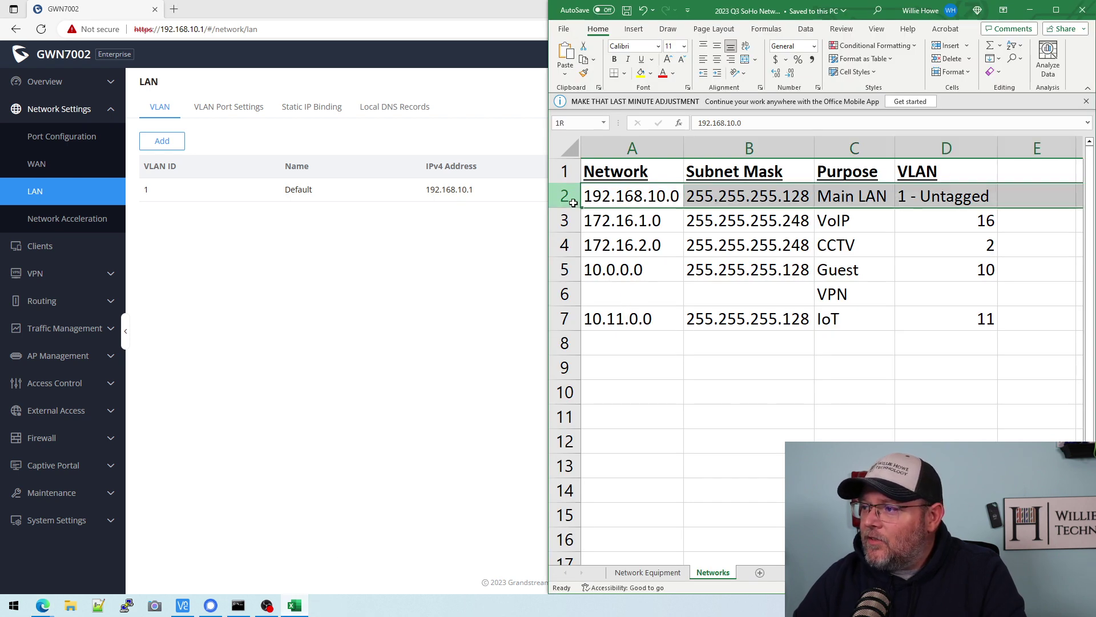
{"action": "left_click", "coordinate": [640, 72]}
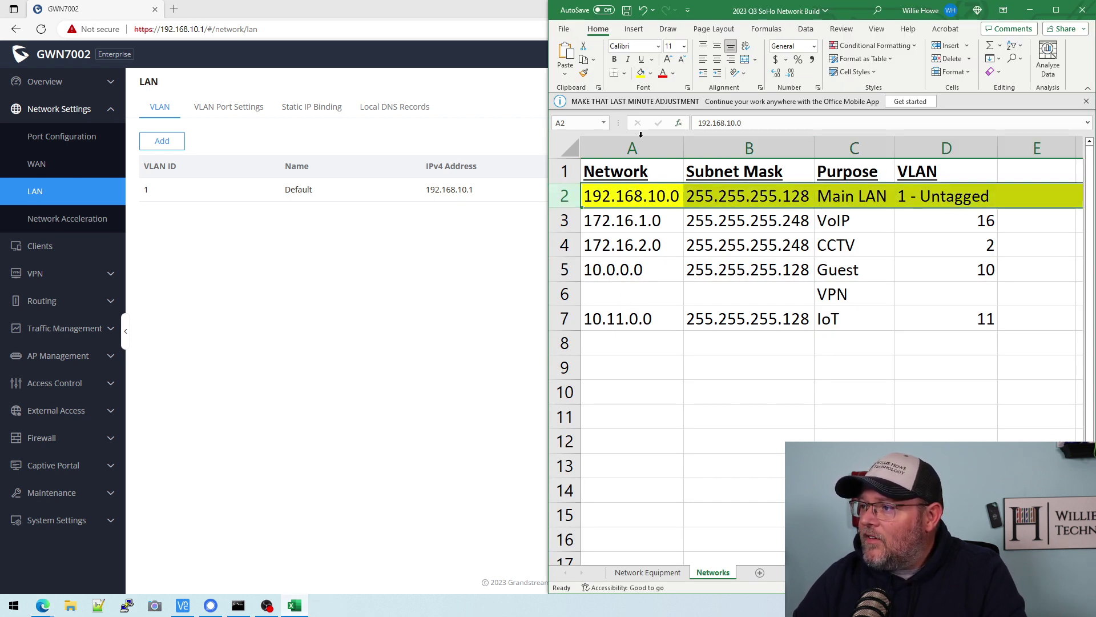
{"action": "left_click", "coordinate": [618, 225]}
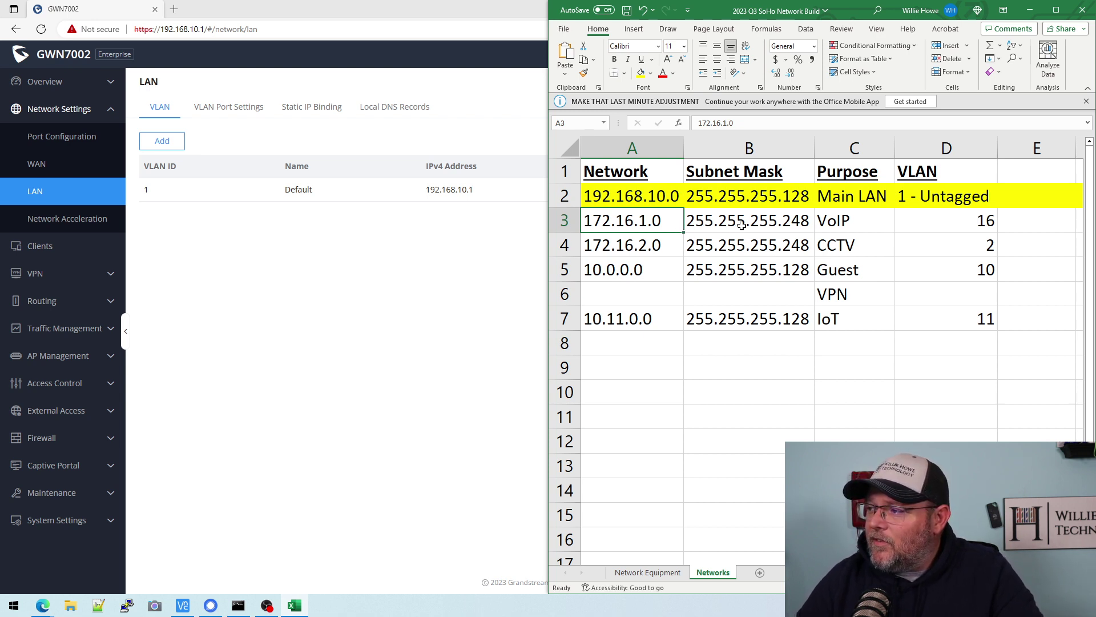
{"action": "left_click", "coordinate": [152, 146]}
- Give the new VLAN ID 16 and the name VoIP
{"action": "left_click", "coordinate": [510, 120]}
{"action": "type", "text": "16"}
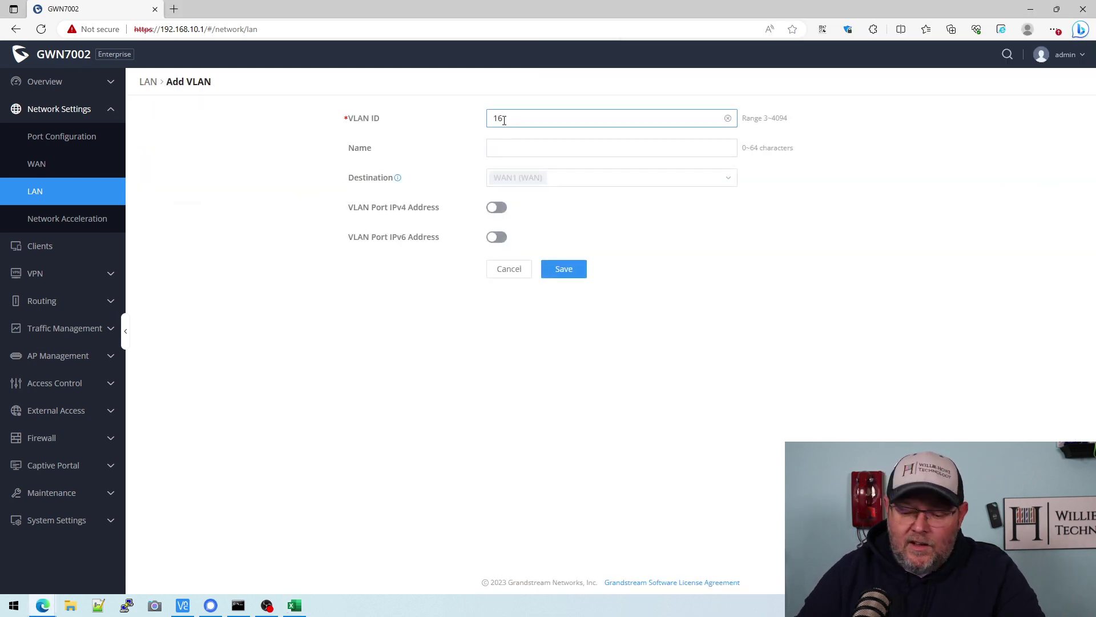
{"action": "key", "text": "Tab"}
{"action": "type", "text": "VoIP"}
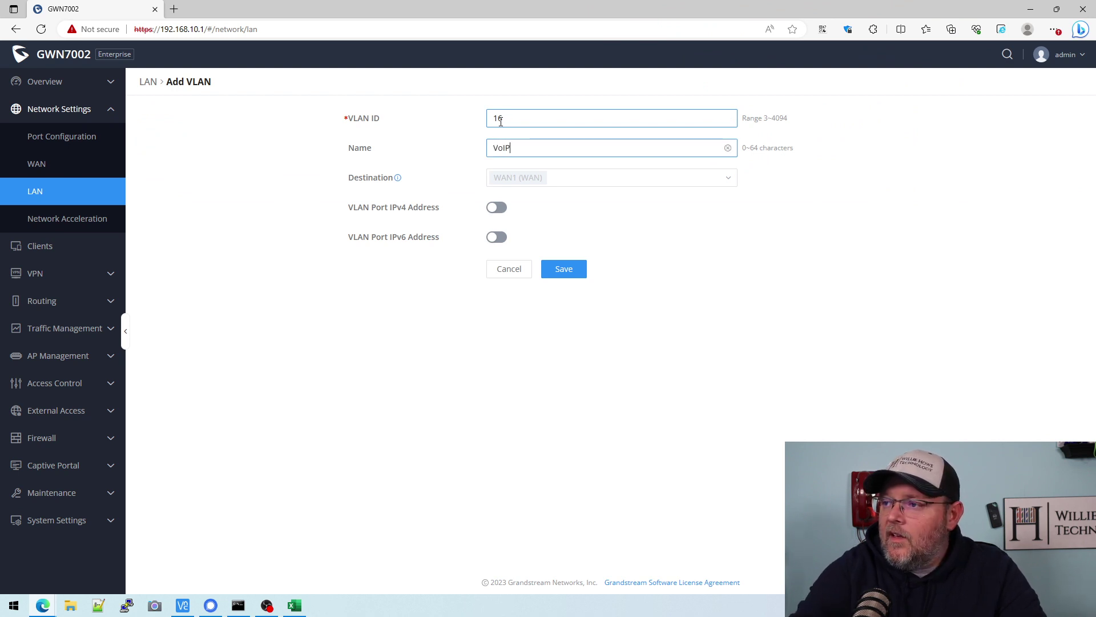
{"action": "mouse_move", "coordinate": [401, 181]}
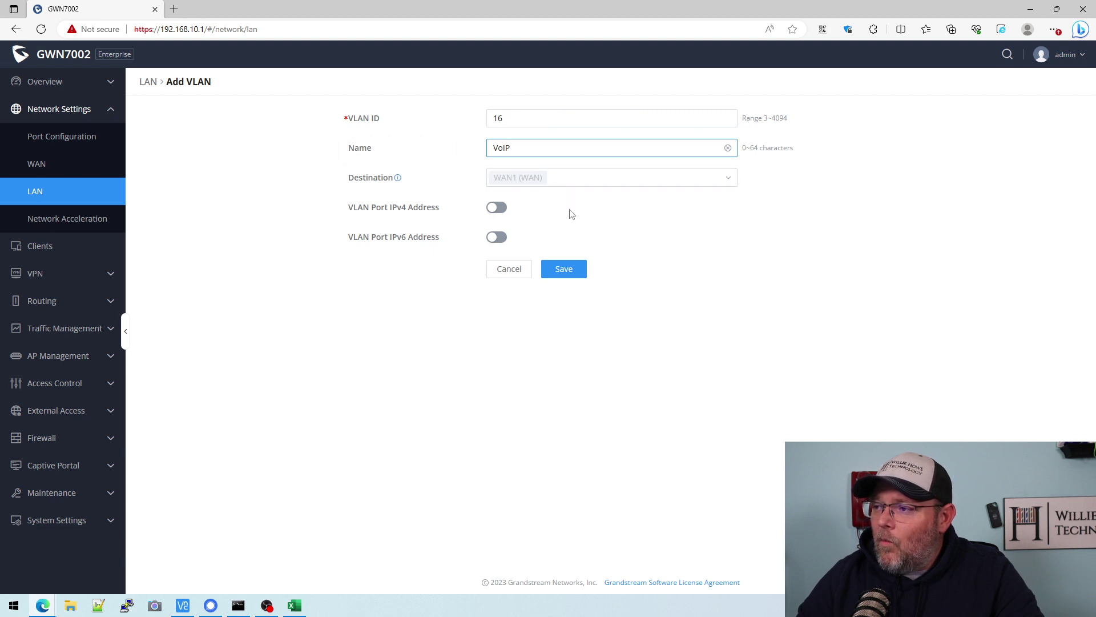
- Enable the VLAN's IPv4 address as 172.16.1.1 with mask 255.255.255.248
{"action": "left_click", "coordinate": [496, 208]}
{"action": "left_click", "coordinate": [514, 237]}
{"action": "type", "text": "172"}
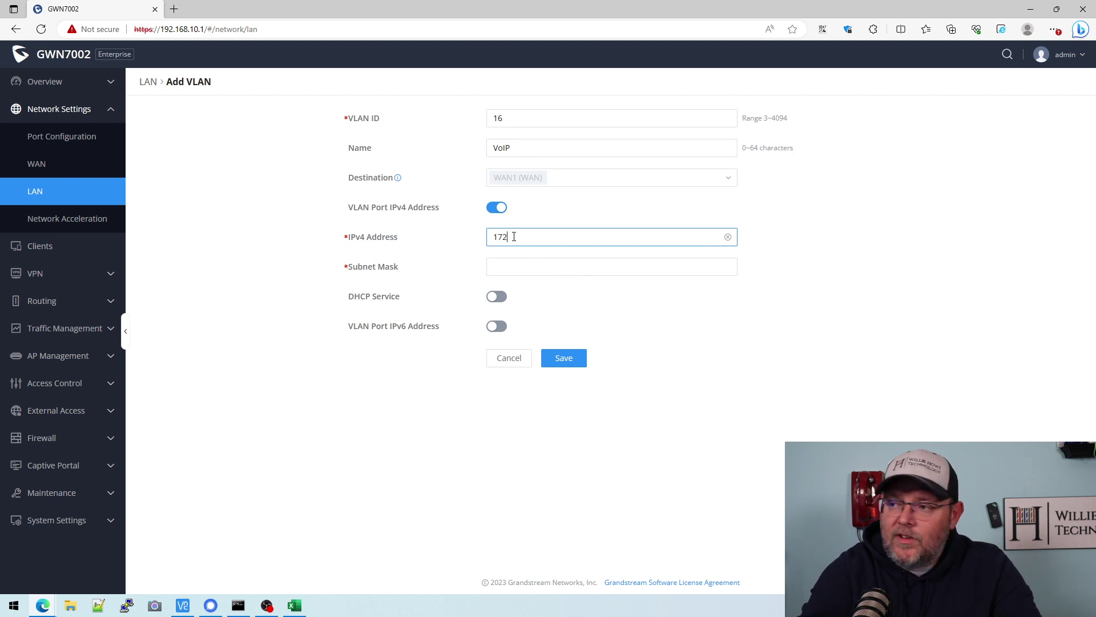
{"action": "type", "text": ".16.1.1"}
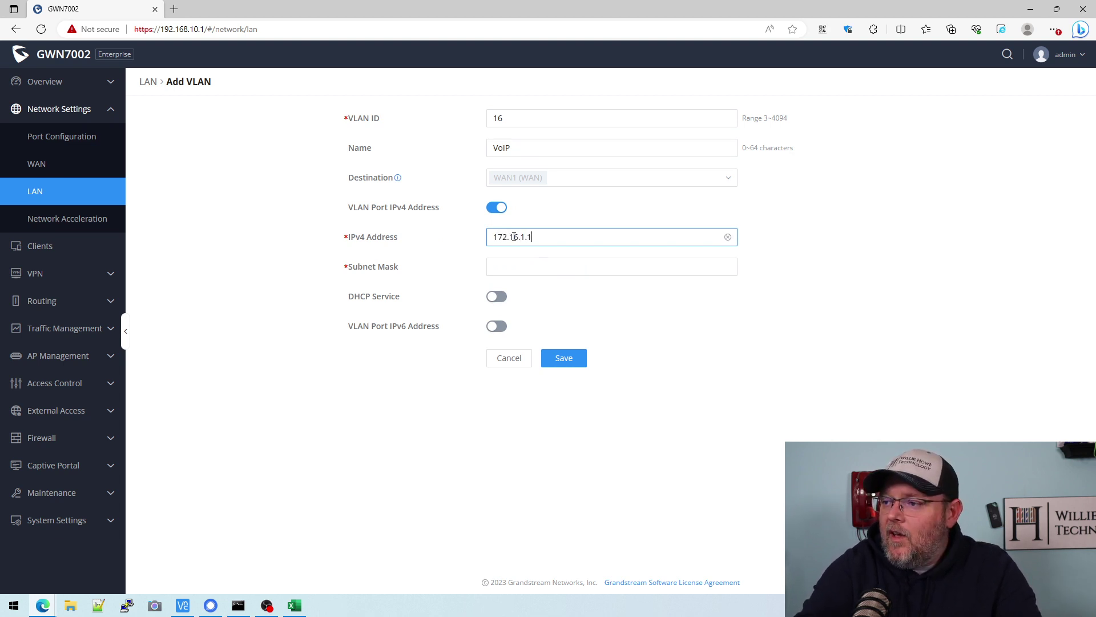
{"action": "key", "text": "Tab"}
{"action": "type", "text": "255.255."}
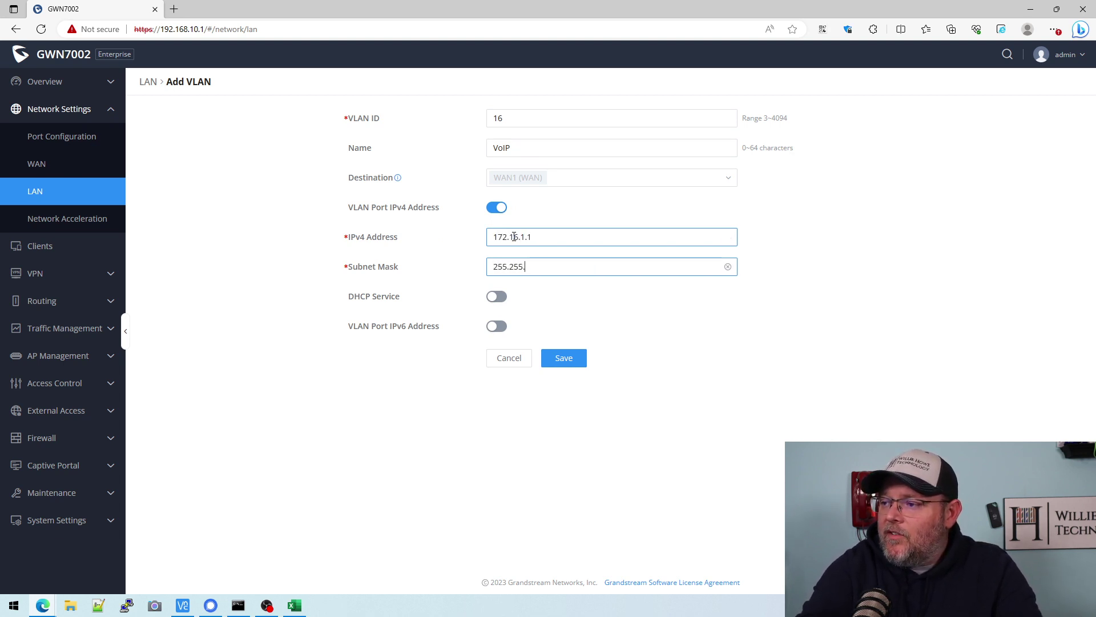
{"action": "type", "text": "255.248"}
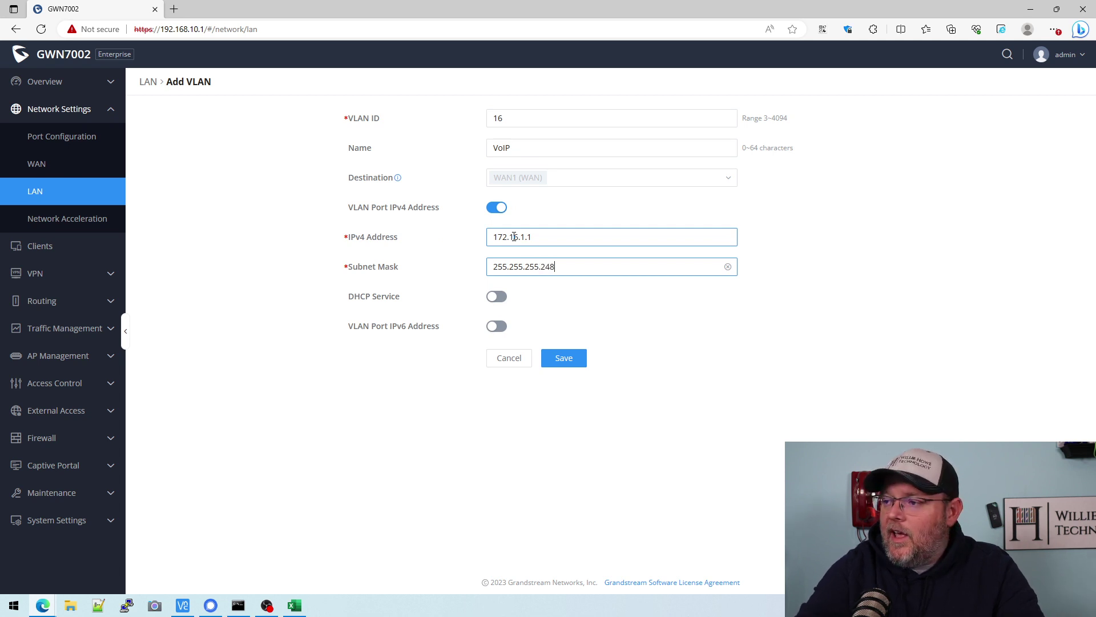
- Enable DHCP on VLAN 16 with range 172.16.1.3–172.16.1.5 and save it
{"action": "left_click", "coordinate": [498, 297]}
{"action": "left_click", "coordinate": [523, 327]}
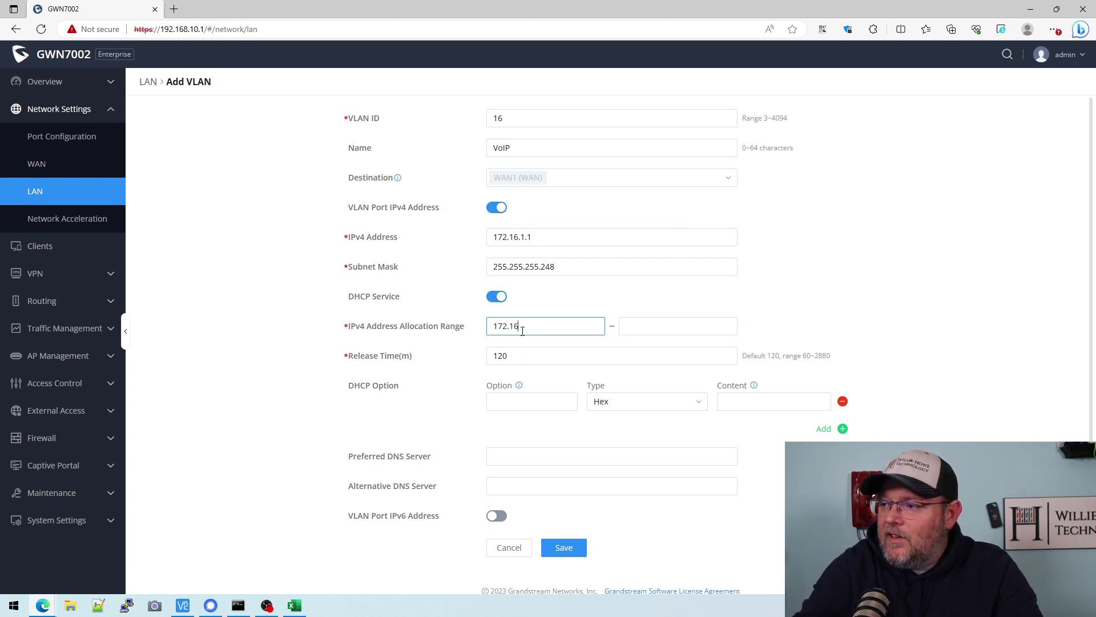
{"action": "type", "text": "172.16.1.3"}
{"action": "key", "text": "Tab"}
{"action": "type", "text": "1"}
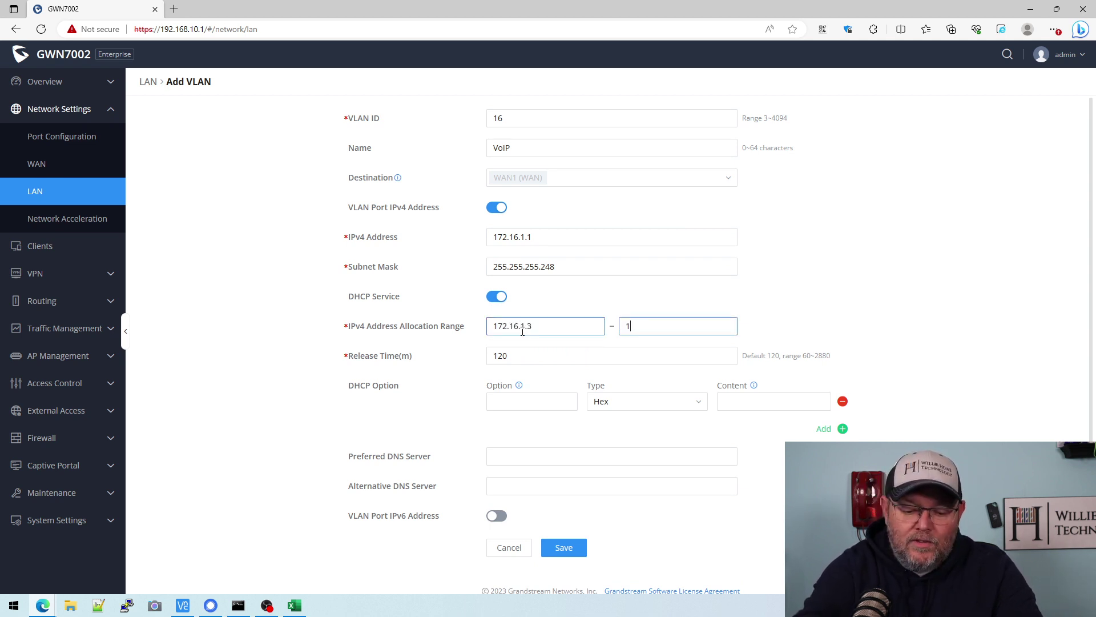
{"action": "type", "text": "72.16.1.5"}
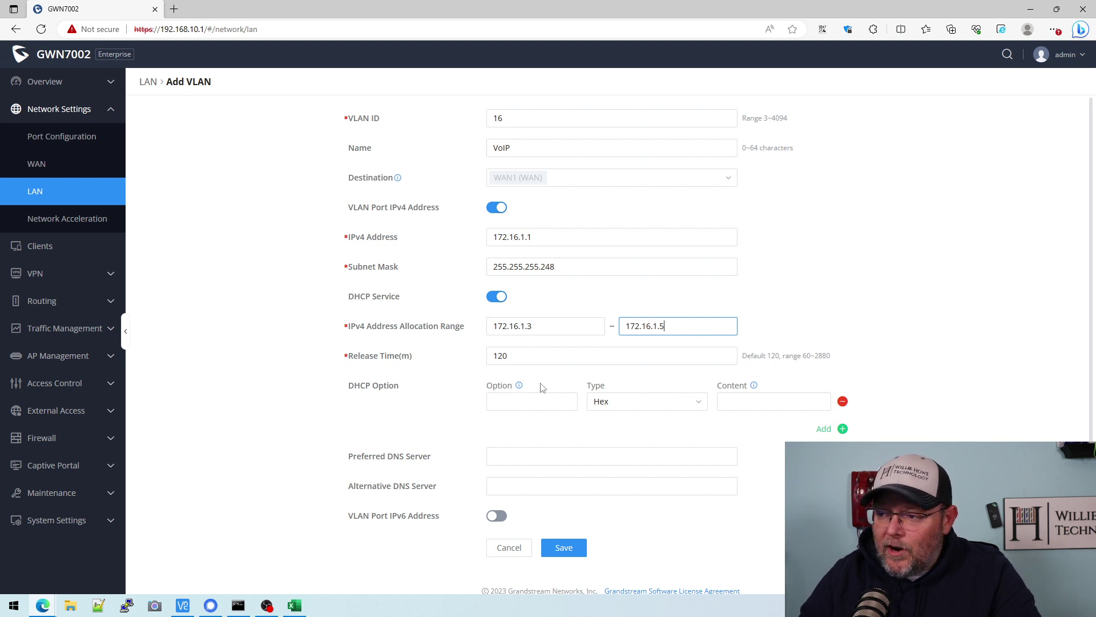
{"action": "scroll", "coordinate": [530, 453], "scroll_direction": "down", "scroll_amount": 1}
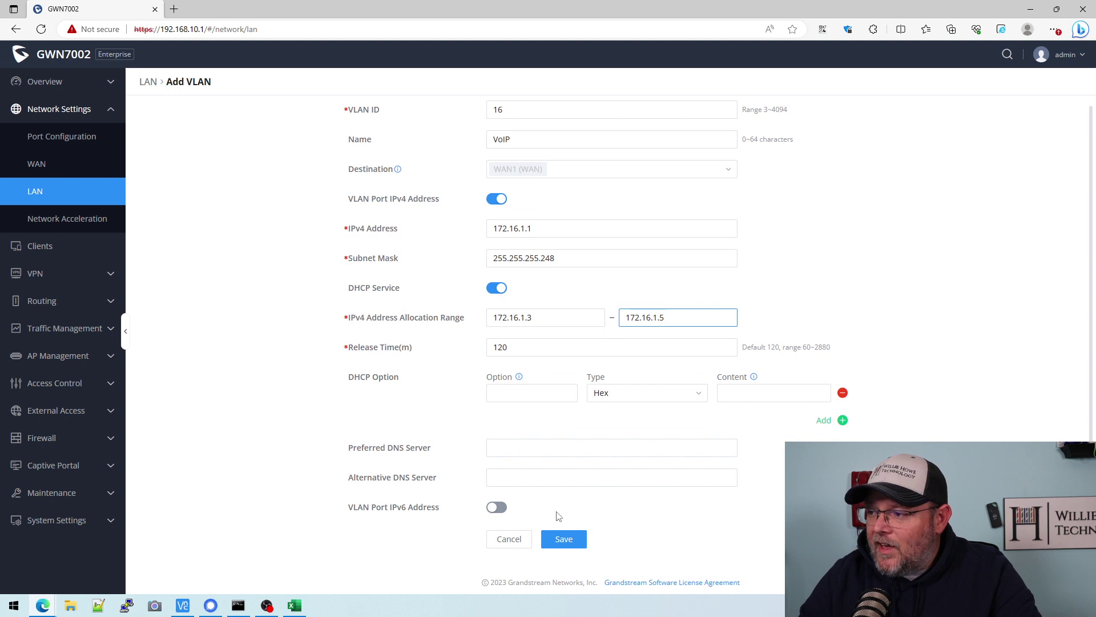
{"action": "left_click", "coordinate": [576, 544]}
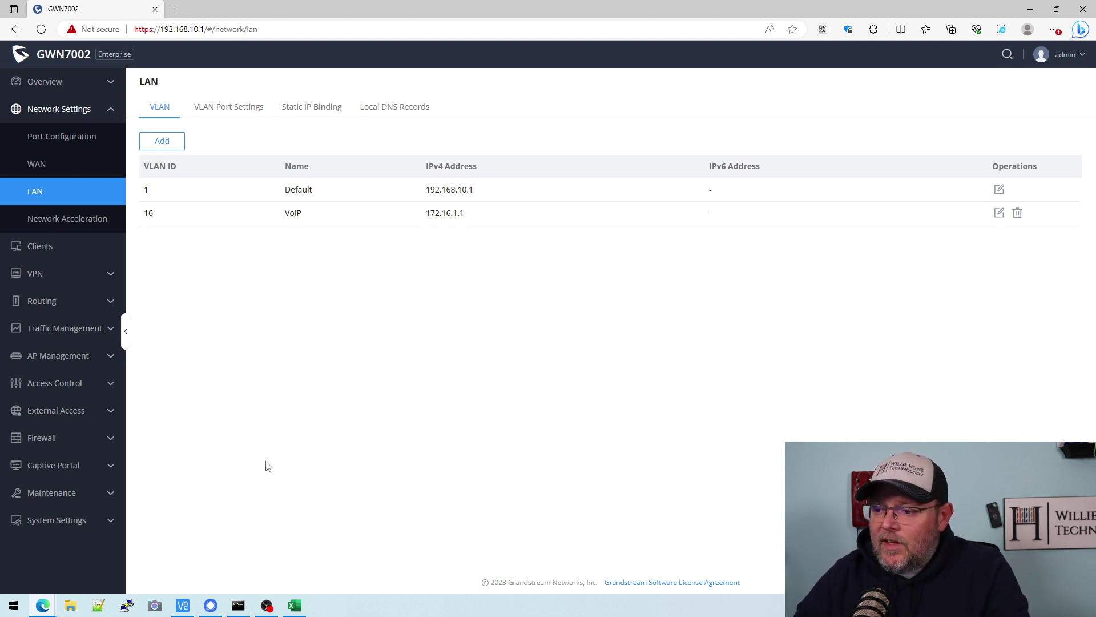
- Fill the VoIP spreadsheet row yellow, then begin another VLAN with the Networks sheet alongside
{"action": "left_click", "coordinate": [295, 605]}
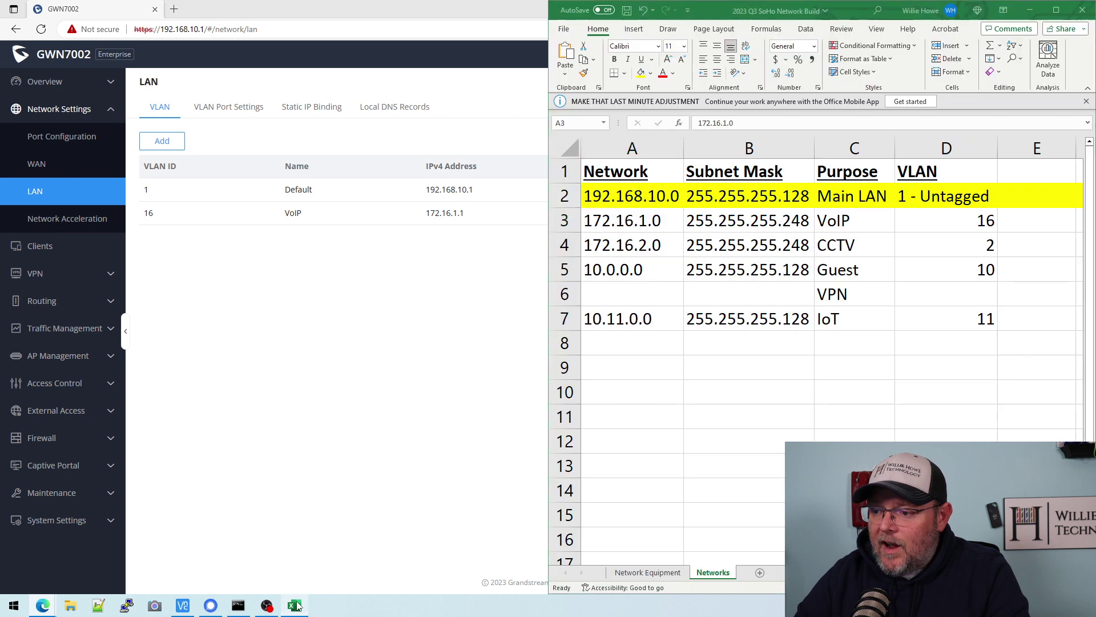
{"action": "left_click", "coordinate": [565, 220]}
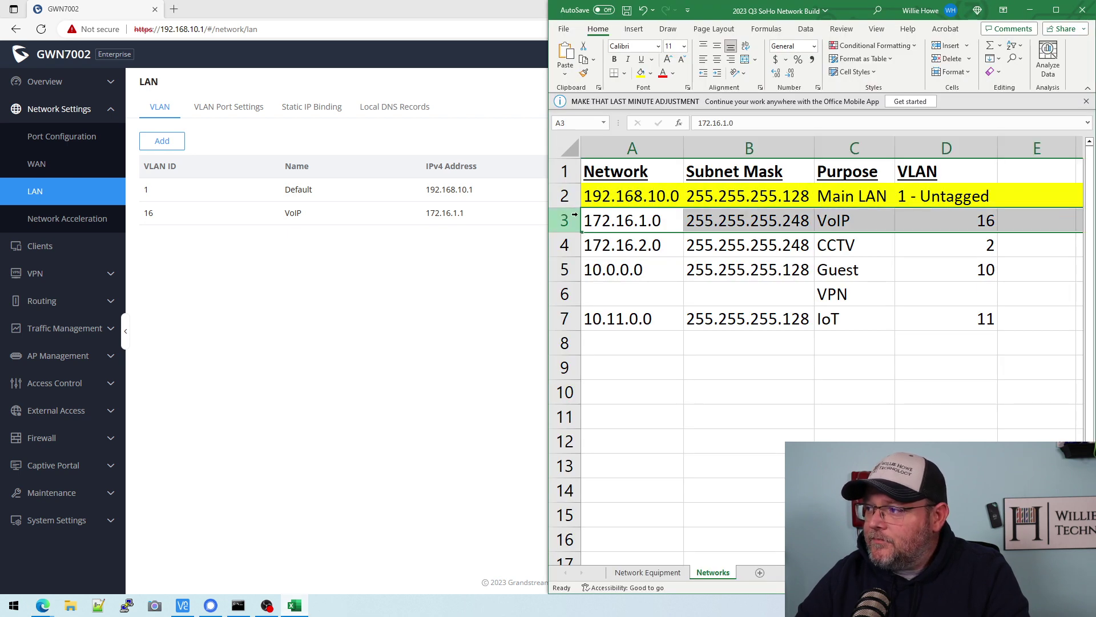
{"action": "left_click", "coordinate": [640, 72]}
{"action": "left_click", "coordinate": [626, 9]}
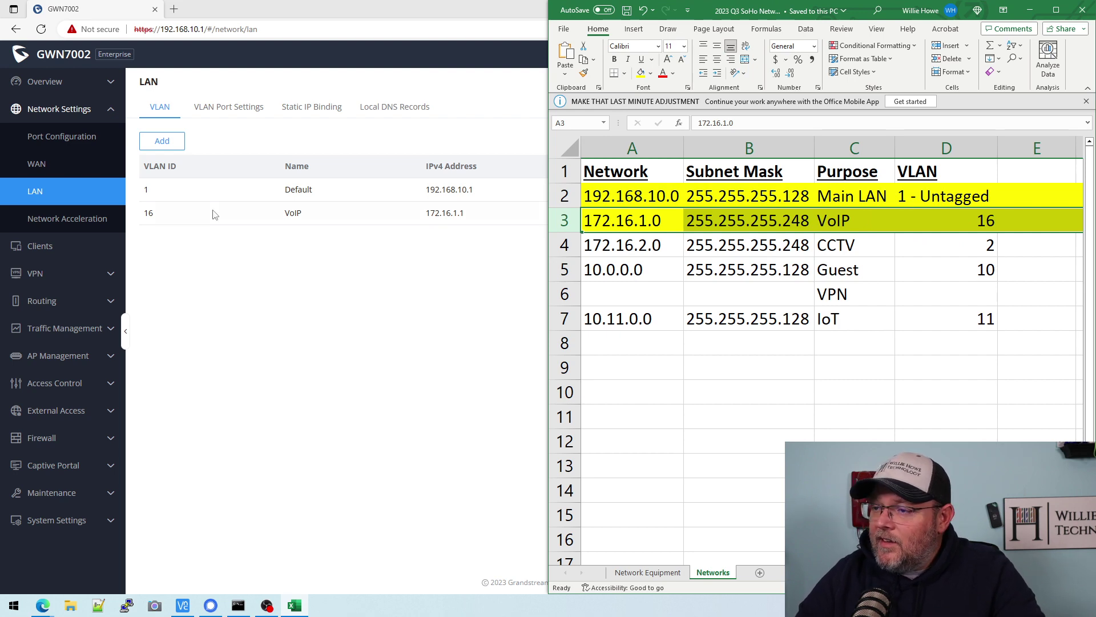
{"action": "left_click", "coordinate": [163, 141]}
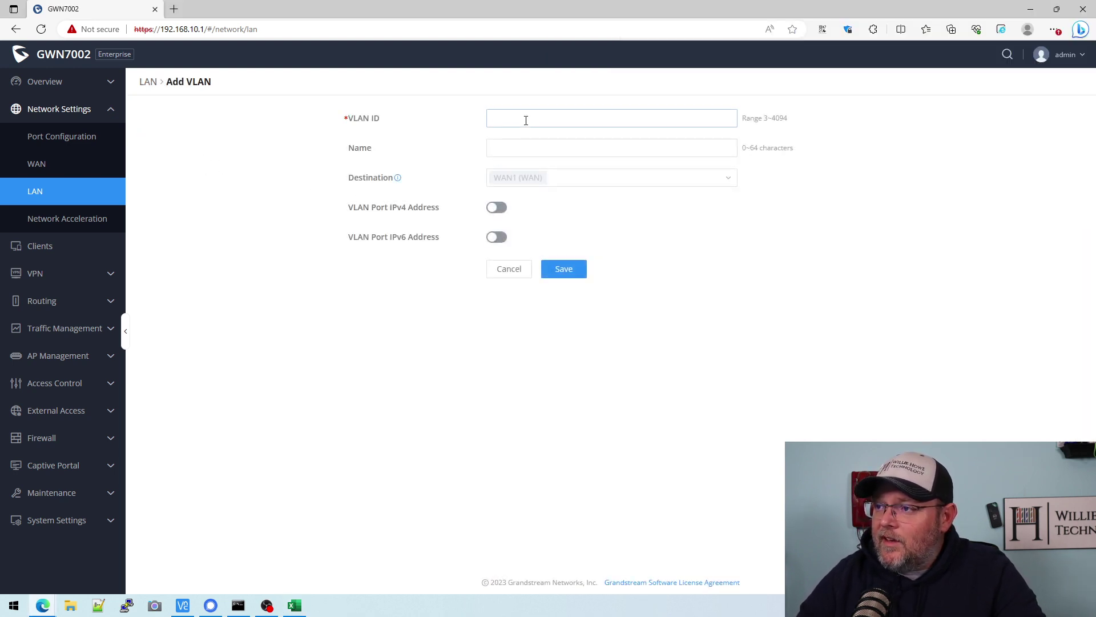
{"action": "left_click", "coordinate": [294, 605]}
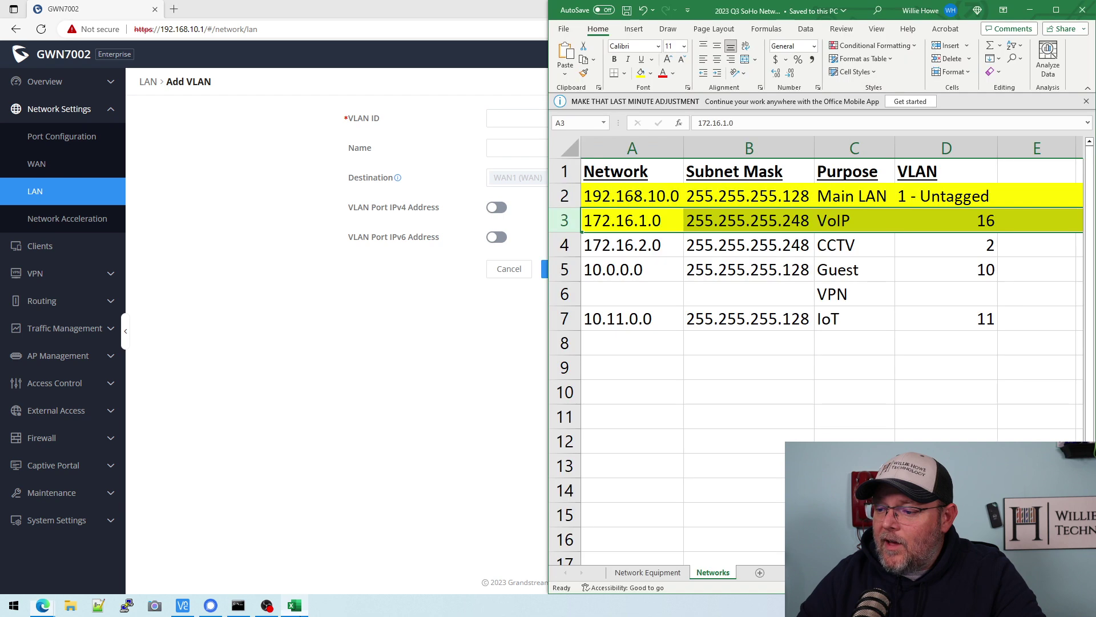
- Enter VLAN ID 2 and name CCTV in the Add VLAN form
{"action": "left_click", "coordinate": [337, 415]}
{"action": "left_click", "coordinate": [521, 117]}
{"action": "type", "text": "2"}
{"action": "left_click", "coordinate": [509, 151]}
{"action": "type", "text": "CCTV"}
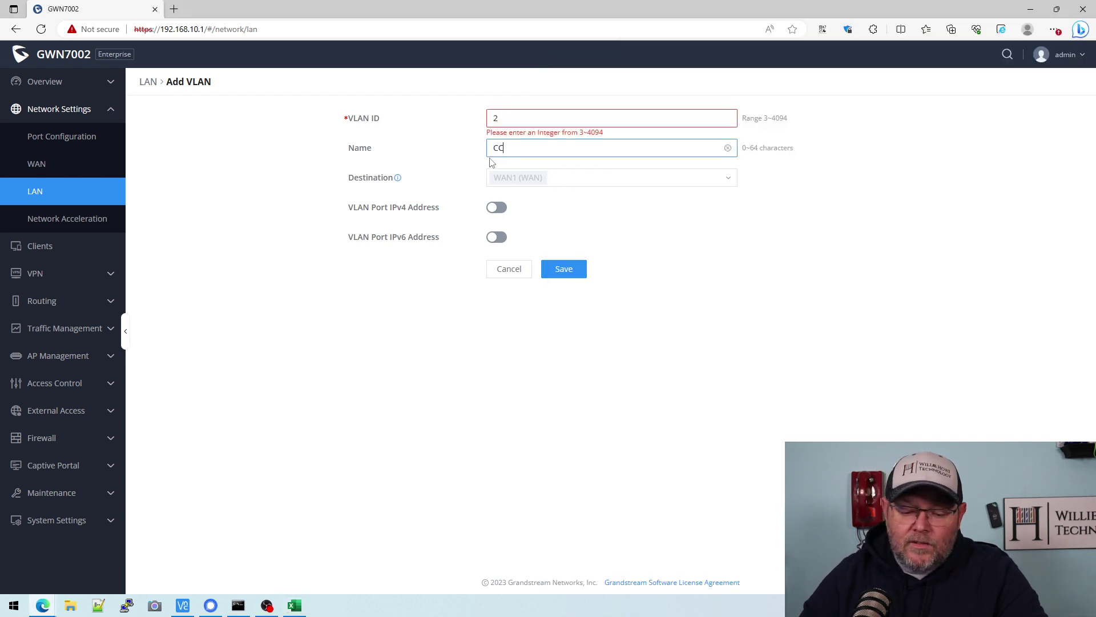
- Enable the port IPv4 address 172.16.2.1 with mask 255.255.255.248 and turn on DHCP
{"action": "left_click", "coordinate": [496, 208]}
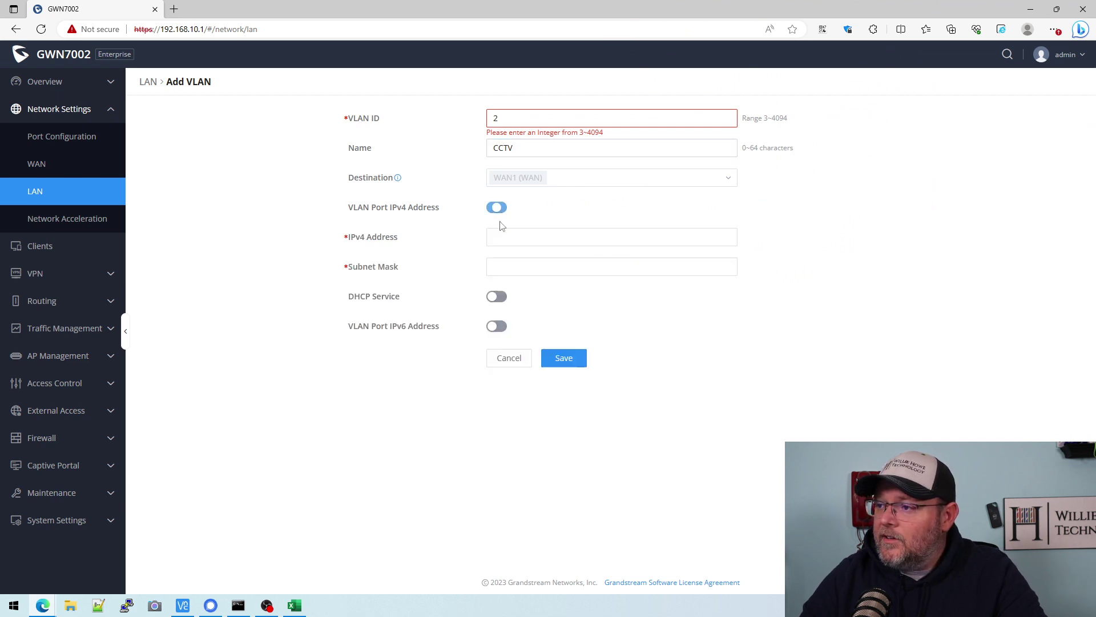
{"action": "left_click", "coordinate": [496, 240]}
{"action": "type", "text": "172.16.2.1"}
{"action": "key", "text": "Tab"}
{"action": "type", "text": "255.255.255.248"}
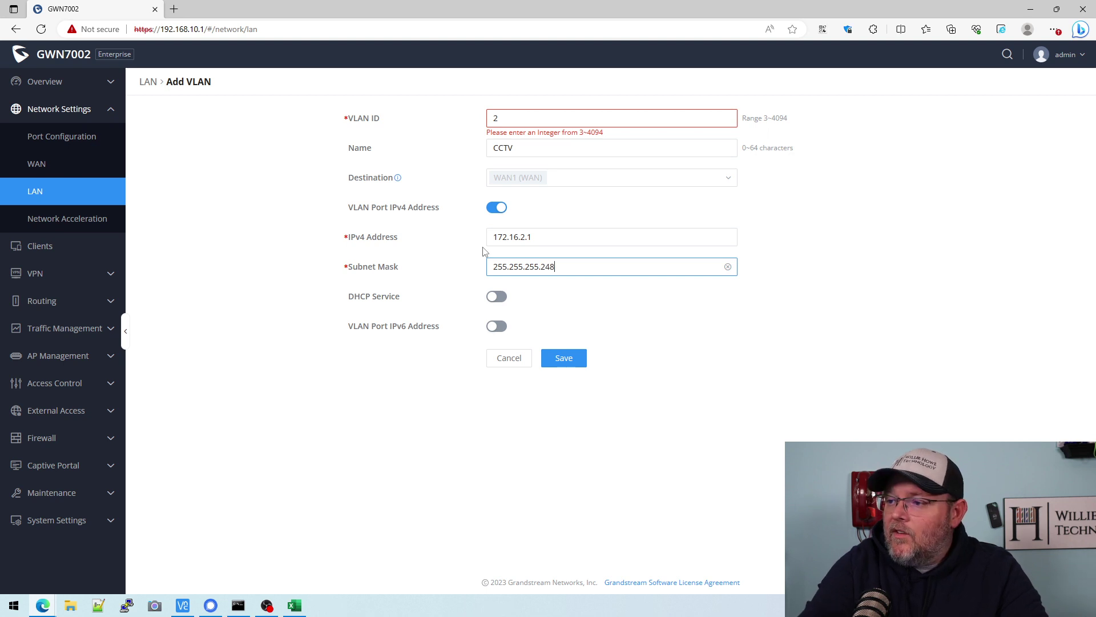
{"action": "left_click", "coordinate": [496, 296]}
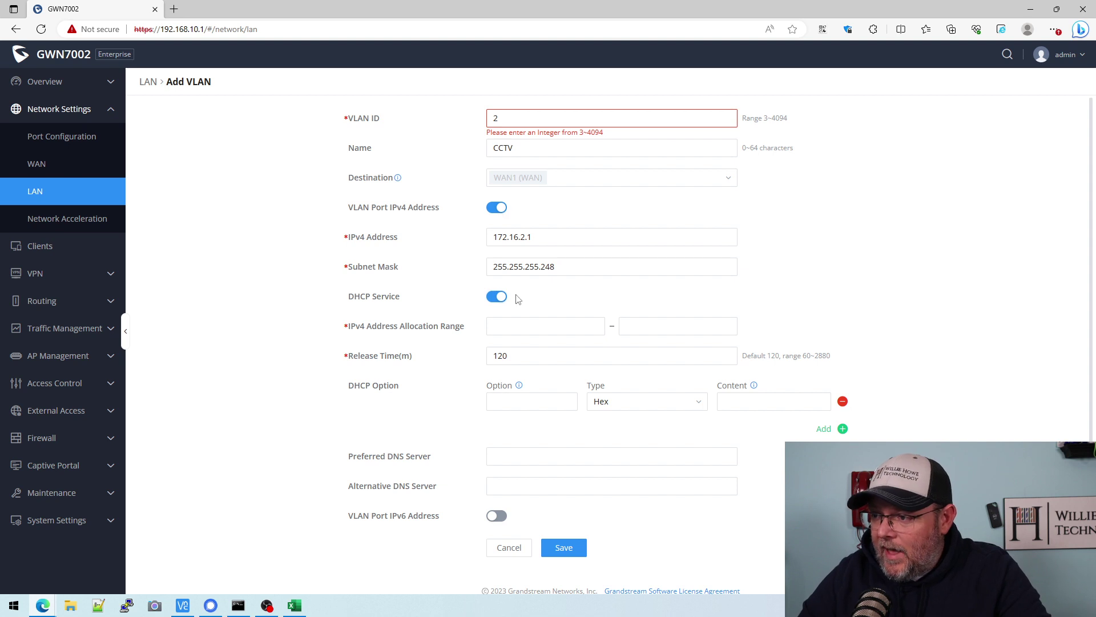
- Enter DHCP range 172.16.2.3–172.16.2.5, then cancel the form over the invalid VLAN ID 2
{"action": "left_click", "coordinate": [507, 327]}
{"action": "type", "text": "172.16.2.3"}
{"action": "key", "text": "Tab"}
{"action": "type", "text": "172.16"}
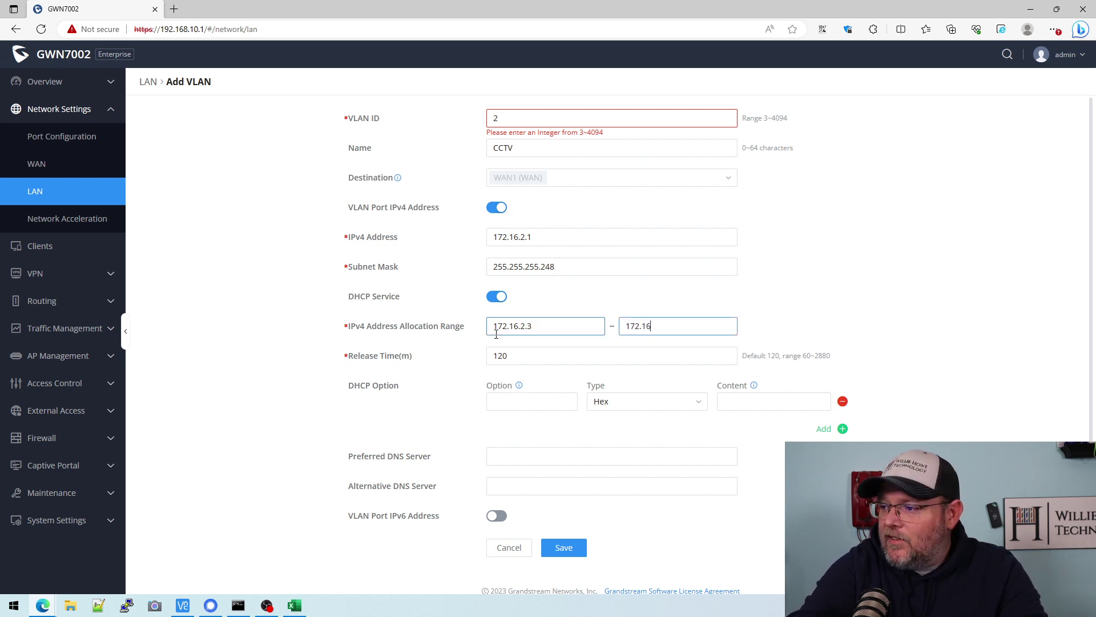
{"action": "type", "text": ".2.5"}
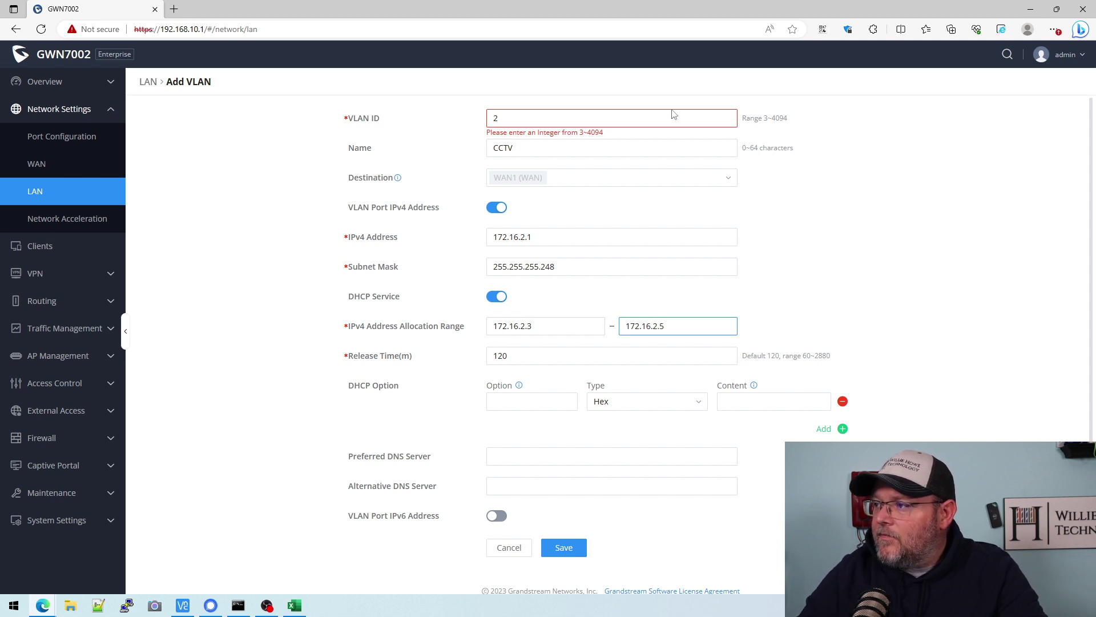
{"action": "left_click", "coordinate": [535, 117]}
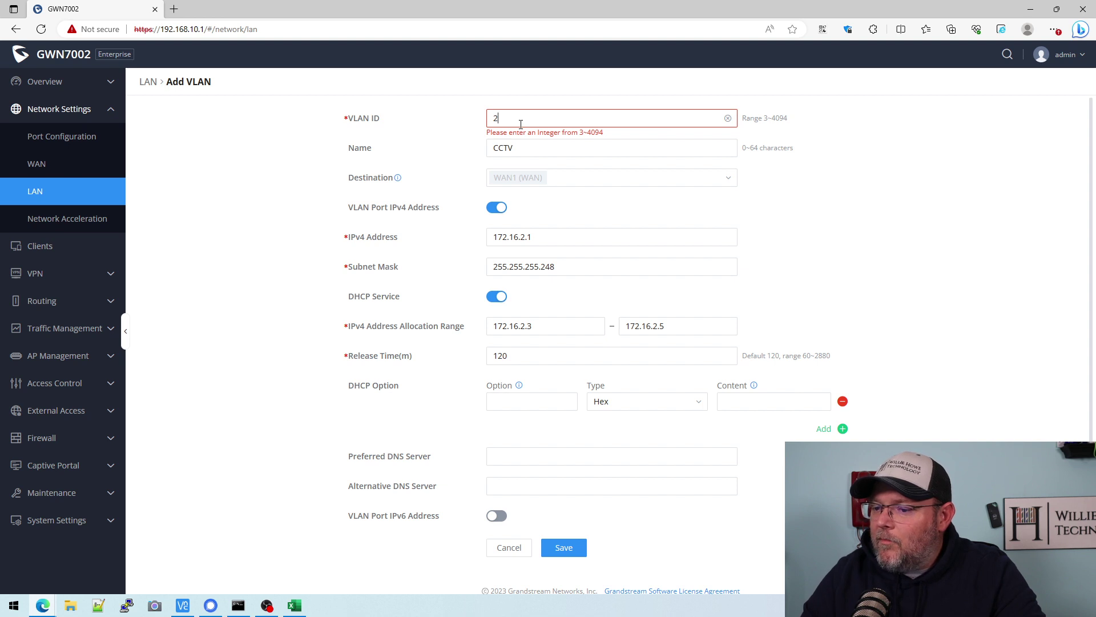
{"action": "left_click", "coordinate": [509, 549]}
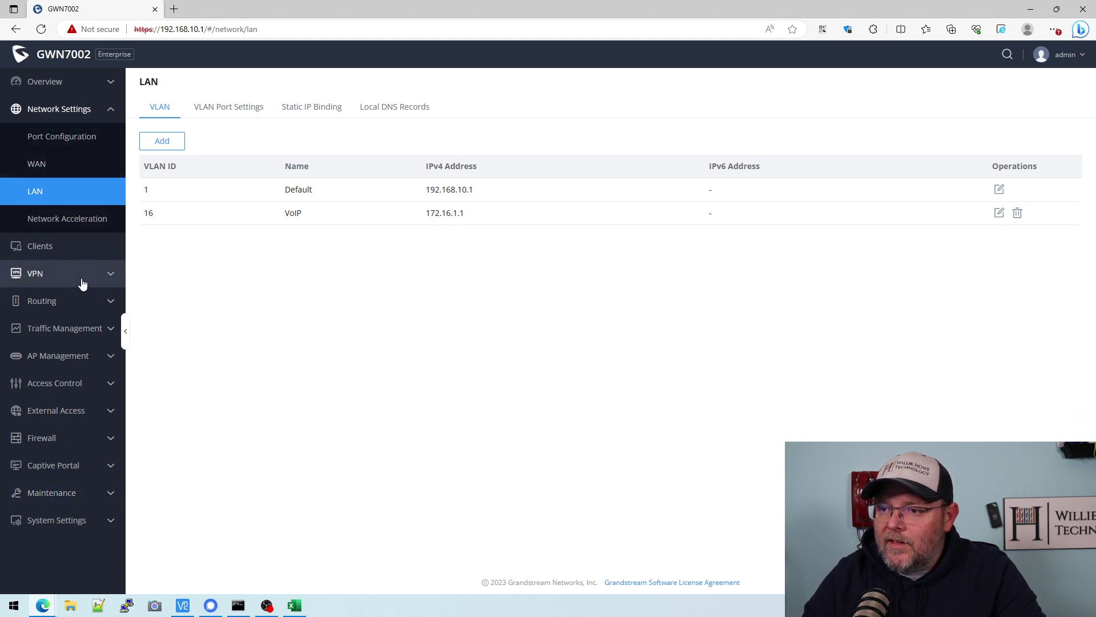
- Start a new VLAN with ID 3 and name CCTV
{"action": "left_click", "coordinate": [70, 304]}
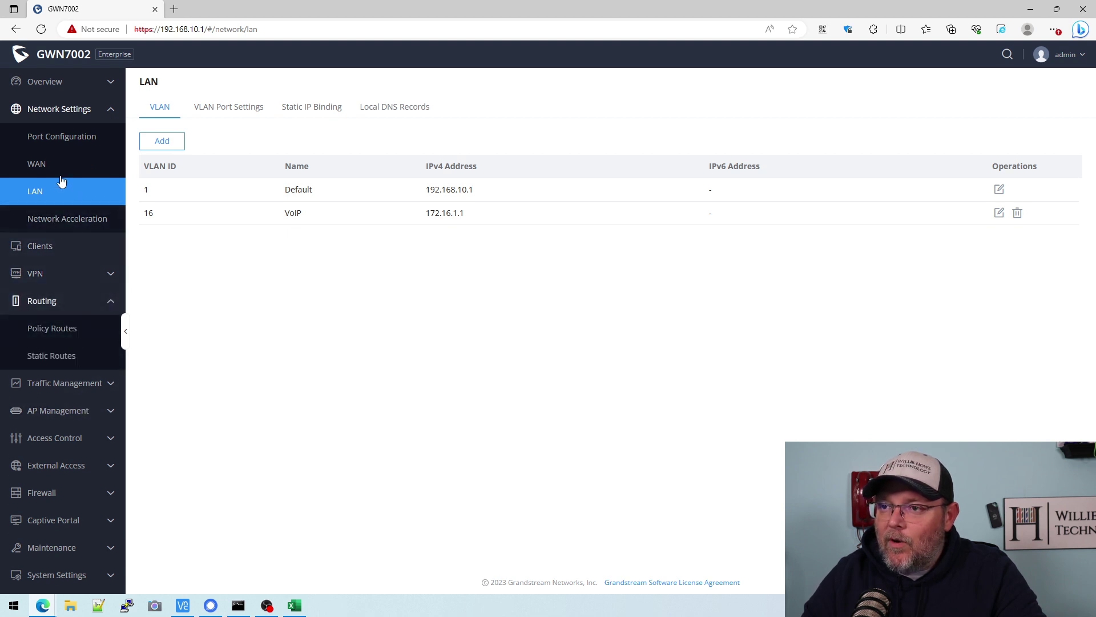
{"action": "left_click", "coordinate": [166, 147]}
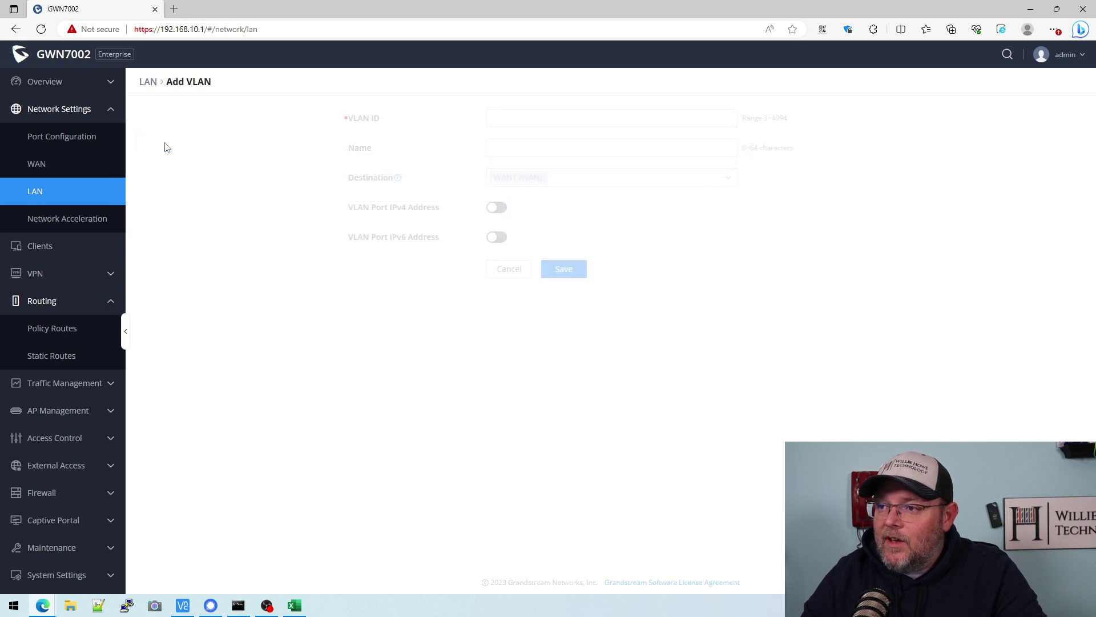
{"action": "left_click", "coordinate": [619, 117]}
{"action": "type", "text": "3"}
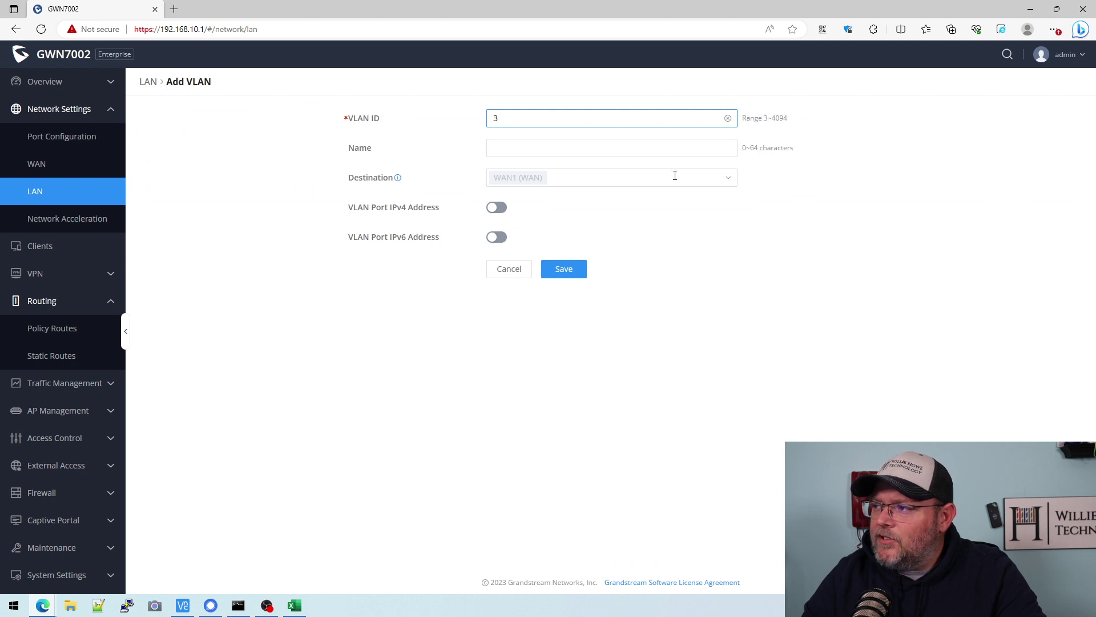
{"action": "key", "text": "Tab"}
{"action": "type", "text": "CCTV"}
- Set IPv4 172.16.3.1/255.255.255.248, enable DHCP range 172.16.3.3–172.16.3.5, and save
{"action": "left_click", "coordinate": [496, 207]}
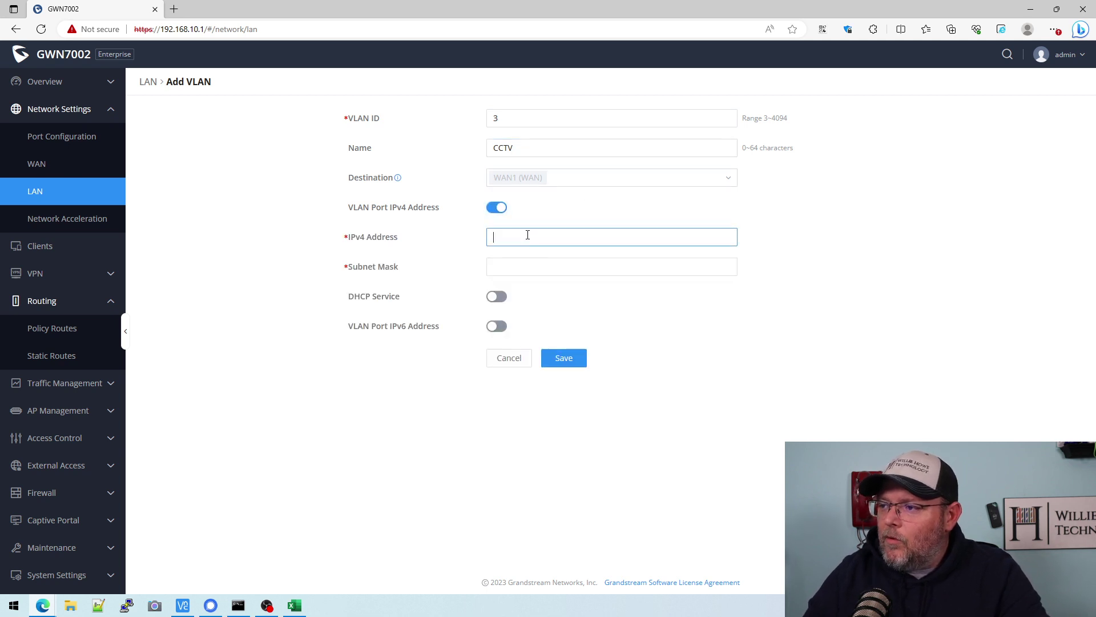
{"action": "type", "text": "172.16.2"}
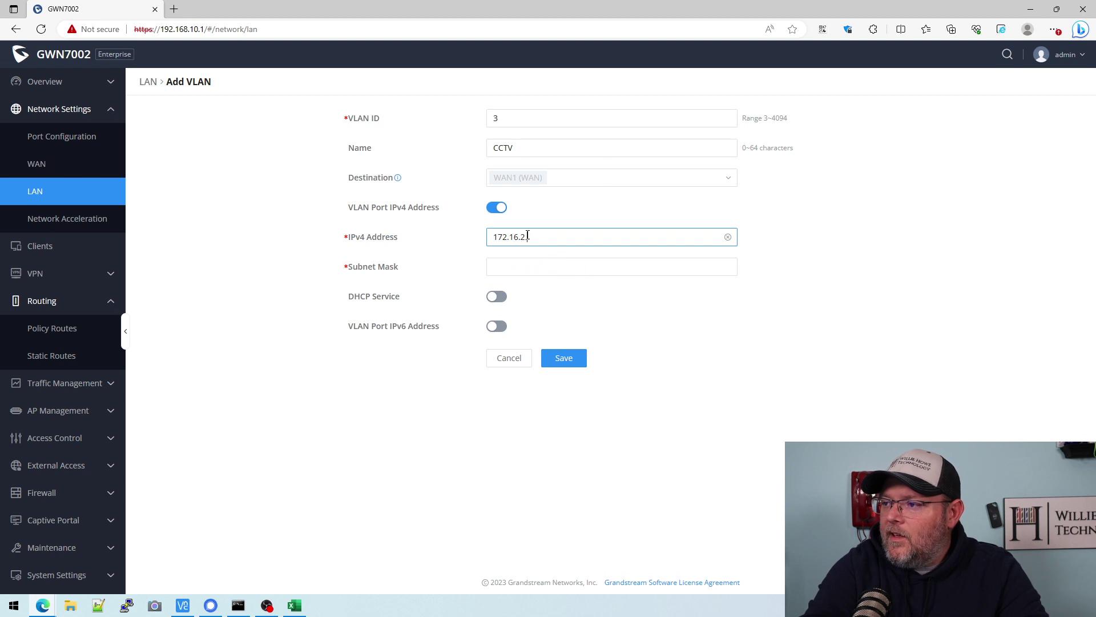
{"action": "type", "text": ".1"}
{"action": "key", "text": "Tab"}
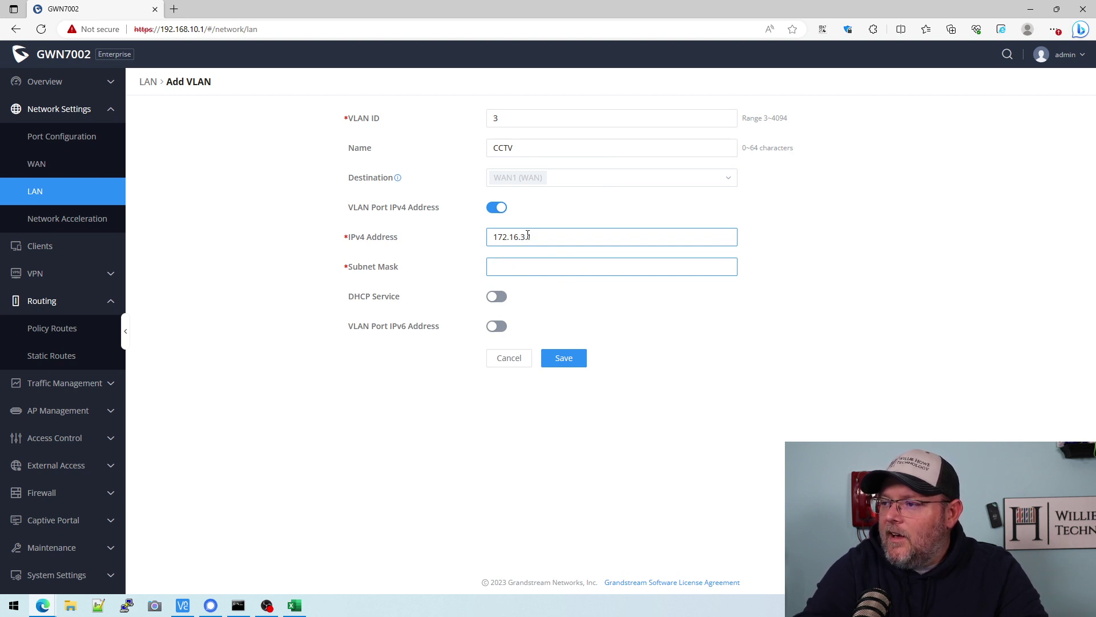
{"action": "type", "text": "255.255."}
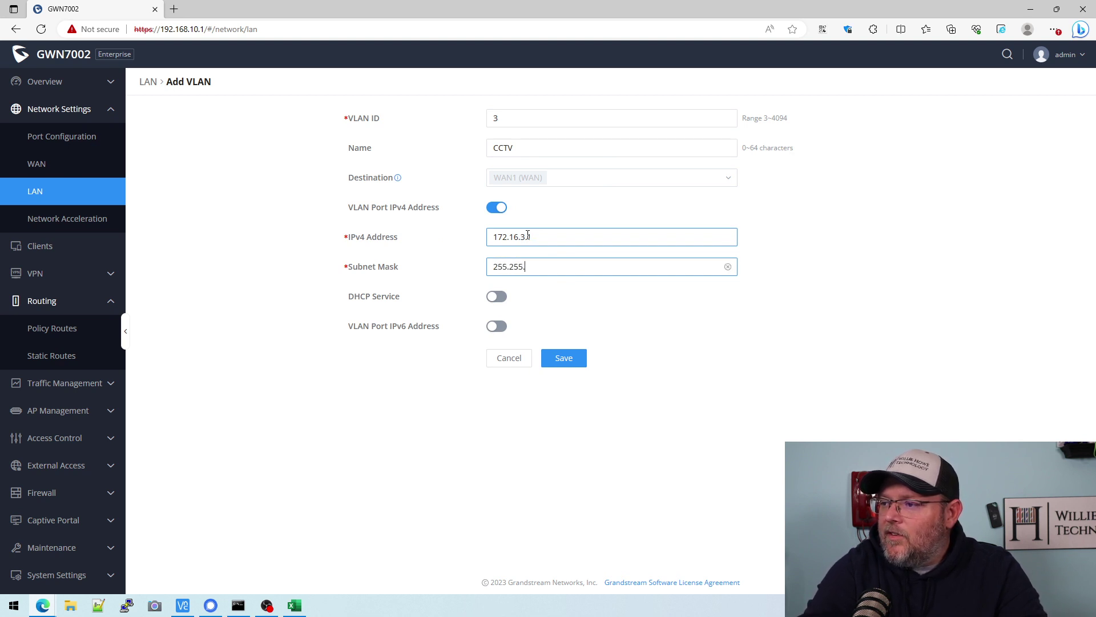
{"action": "type", "text": "255.248"}
{"action": "left_click", "coordinate": [497, 295]}
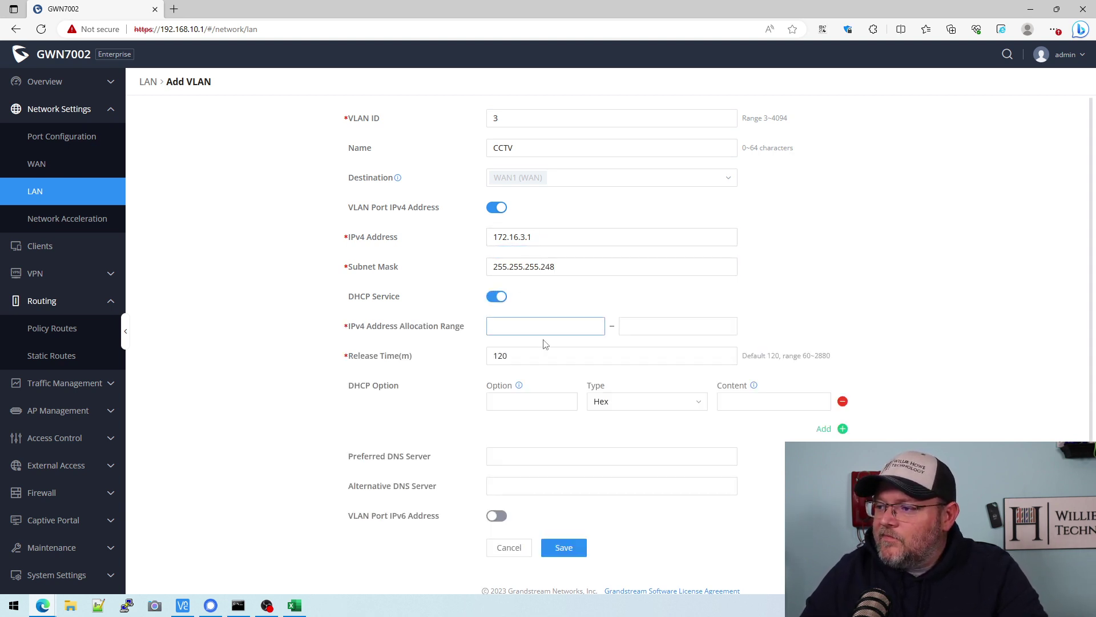
{"action": "left_click", "coordinate": [535, 324]}
{"action": "type", "text": "172.16.3.3"}
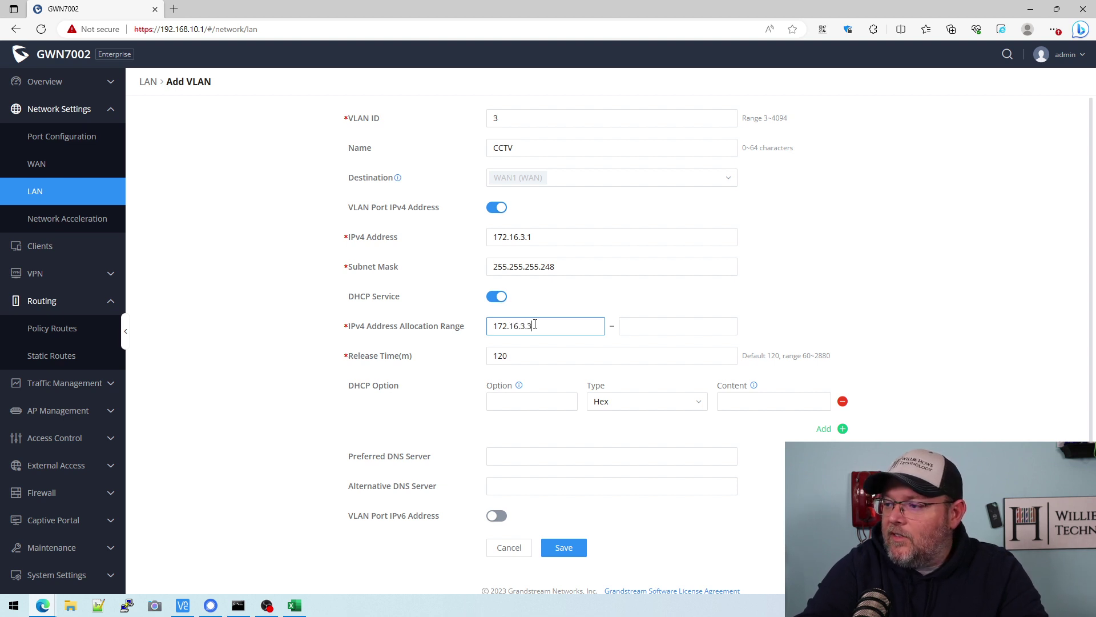
{"action": "type", "text": "172.16.3.5"}
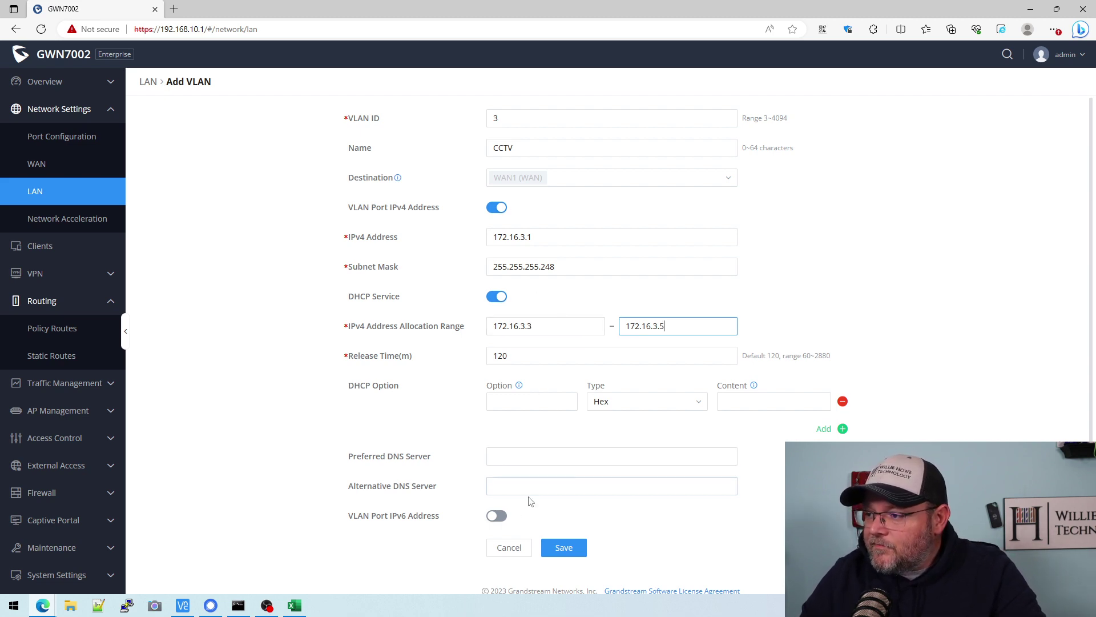
{"action": "left_click", "coordinate": [564, 547]}
- Change the CCTV row's network to 172.16.3.0 and its VLAN to 3
{"action": "left_click", "coordinate": [294, 605]}
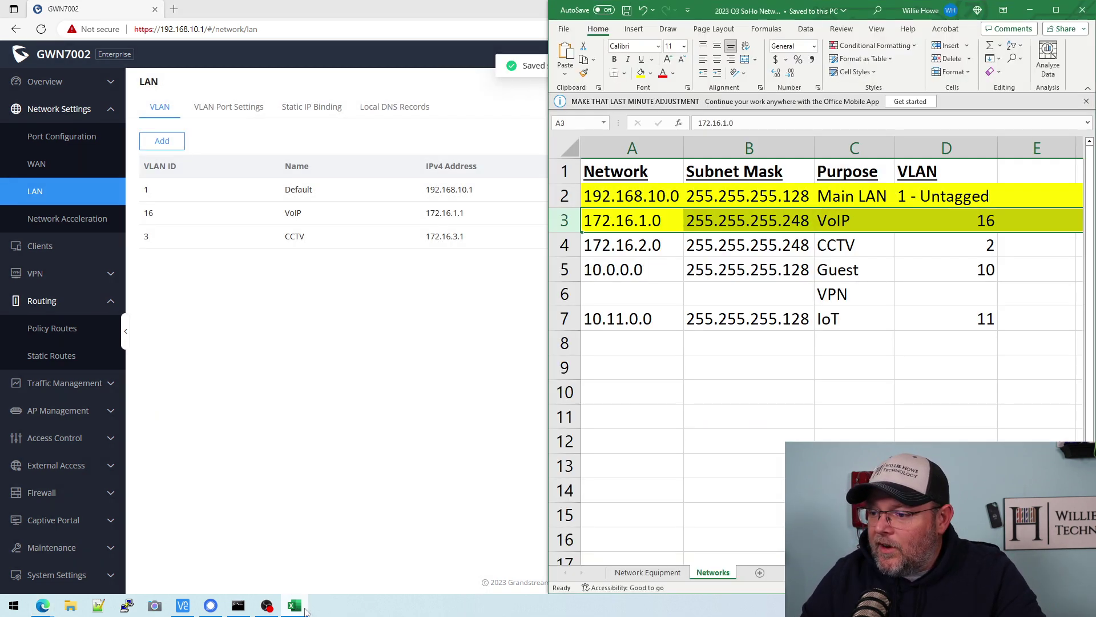
{"action": "left_click", "coordinate": [674, 242]}
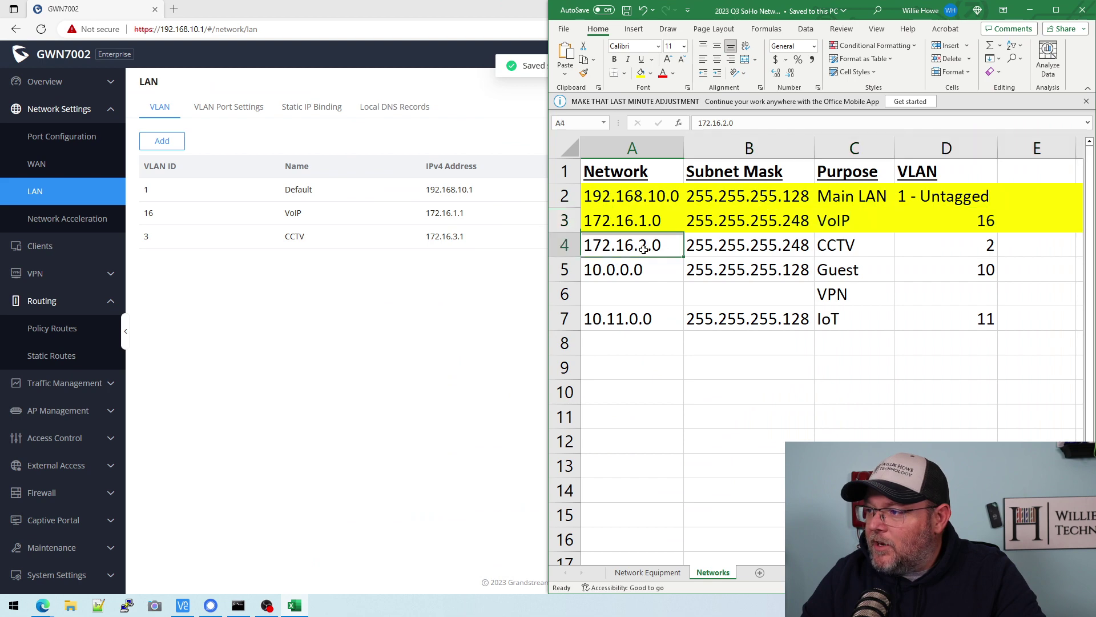
{"action": "left_click", "coordinate": [724, 123]}
{"action": "key", "text": "BackSpace"}
{"action": "type", "text": "3"}
{"action": "left_click", "coordinate": [974, 251]}
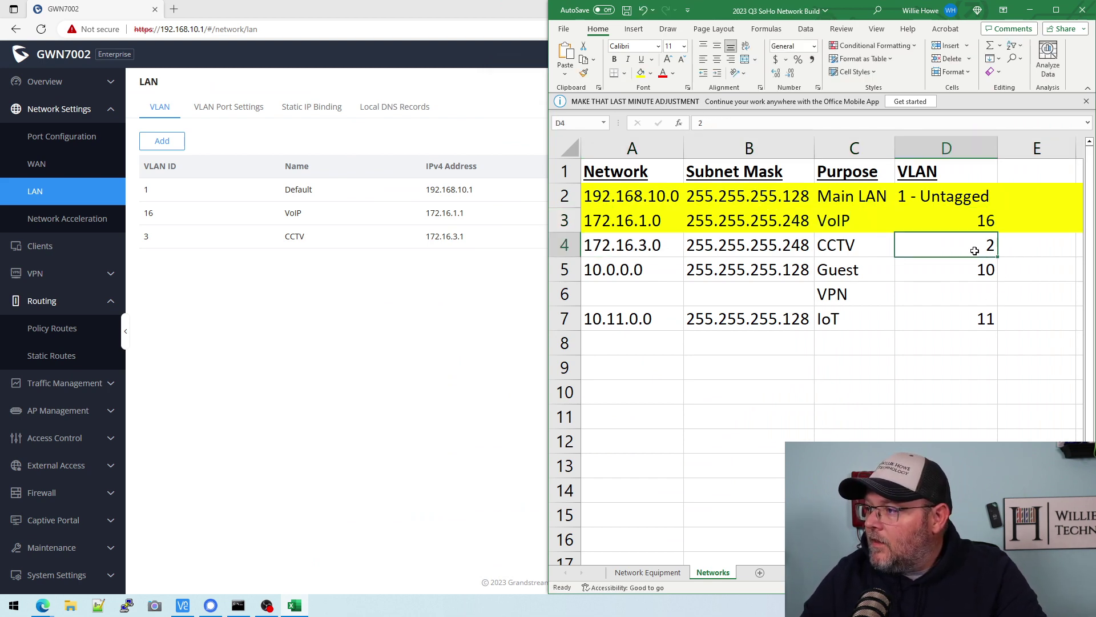
{"action": "left_click", "coordinate": [711, 122]}
{"action": "key", "text": "BackSpace"}
{"action": "key", "text": "Return"}
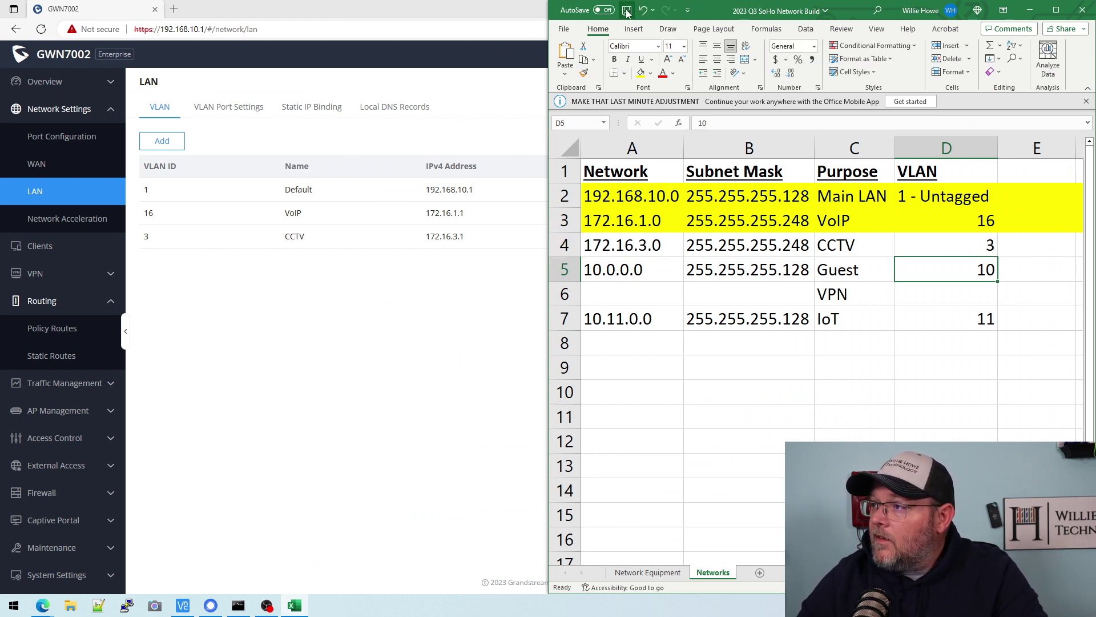
- Save the workbook and shade the CCTV row yellow
{"action": "left_click", "coordinate": [627, 10]}
{"action": "left_click", "coordinate": [564, 245]}
{"action": "left_click", "coordinate": [639, 77]}
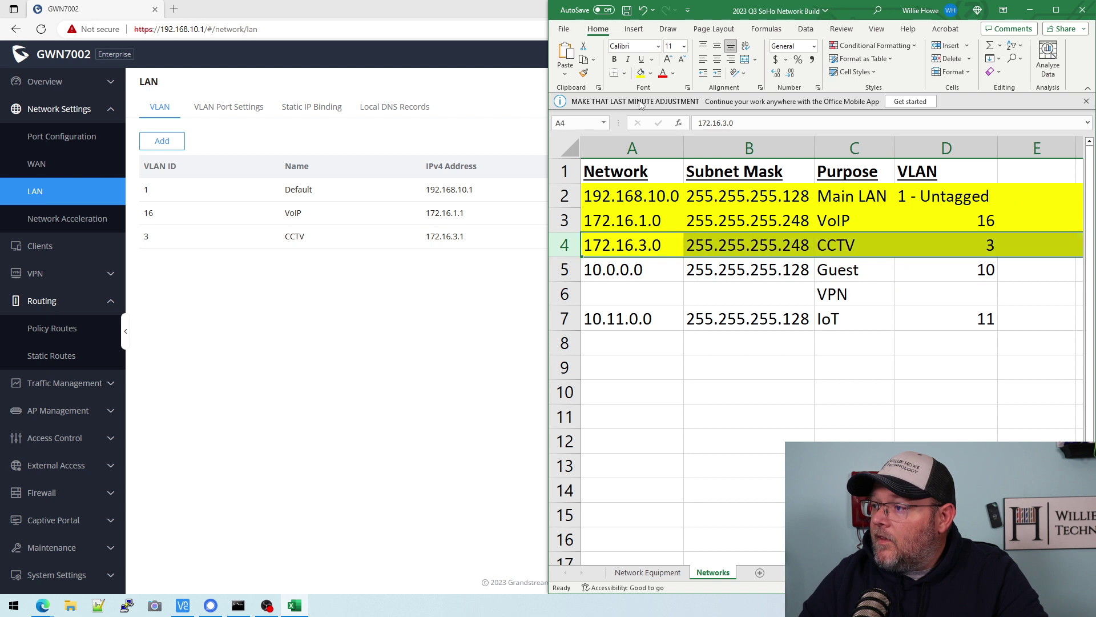
- Start a new VLAN with ID 10 and name Guest
{"action": "left_click", "coordinate": [162, 142]}
{"action": "left_click", "coordinate": [535, 118]}
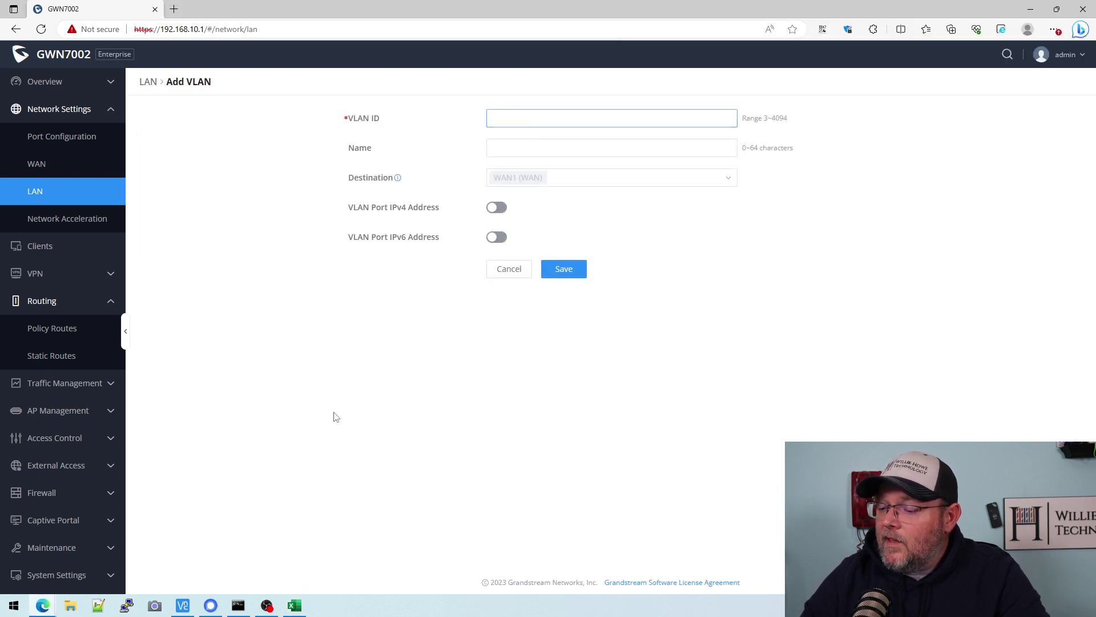
{"action": "key", "text": "alt+Tab"}
{"action": "key", "text": "alt+Tab"}
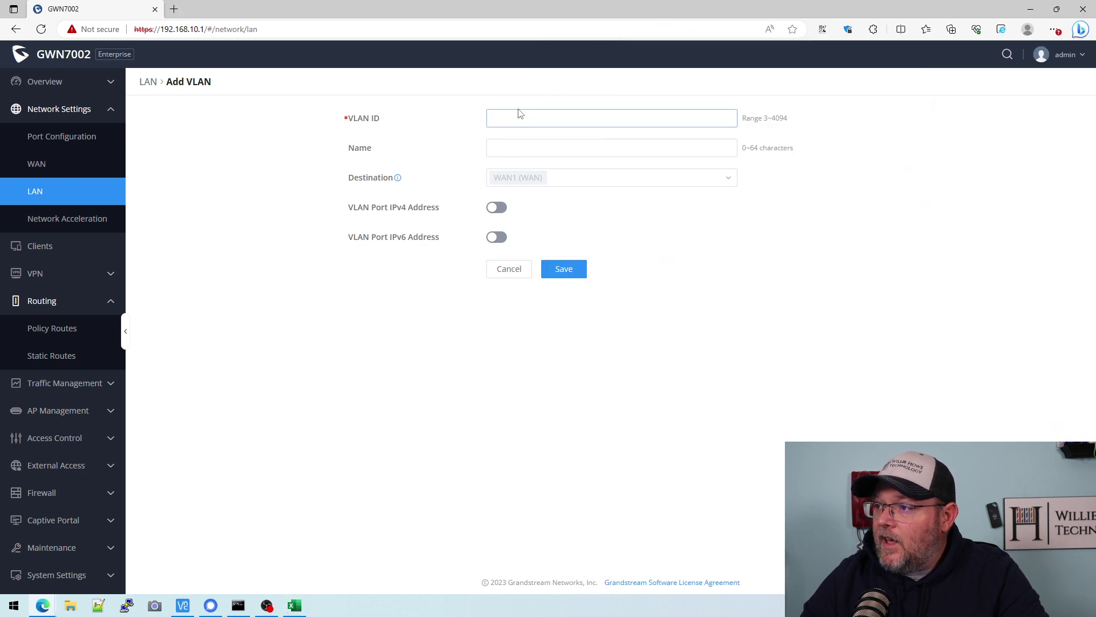
{"action": "left_click", "coordinate": [519, 115]}
{"action": "type", "text": "10"}
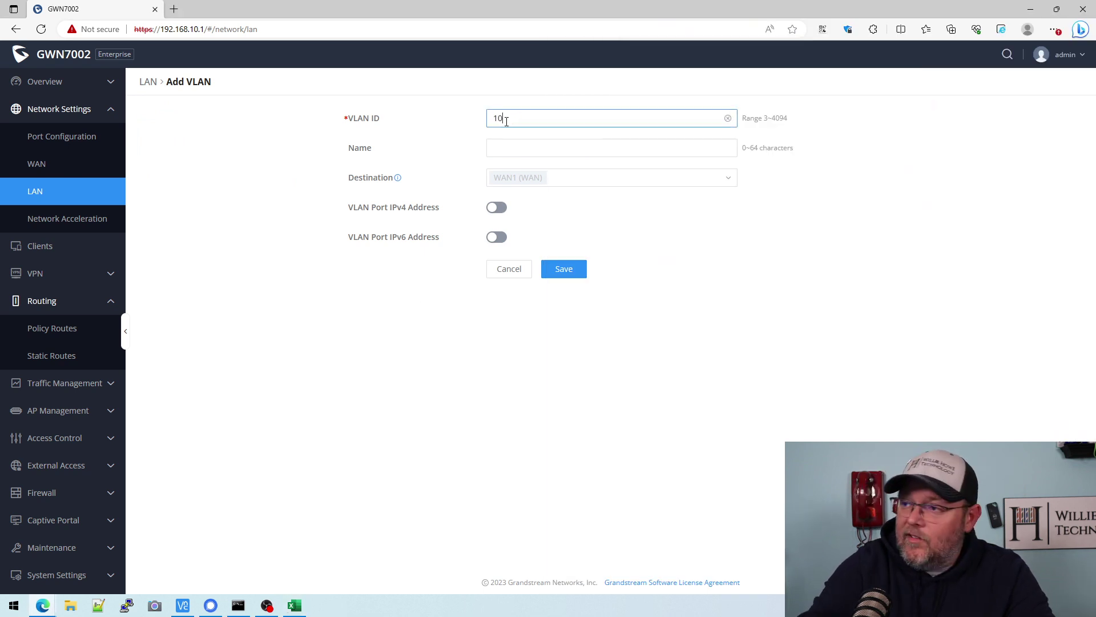
{"action": "key", "text": "Tab"}
{"action": "type", "text": "Guest"}
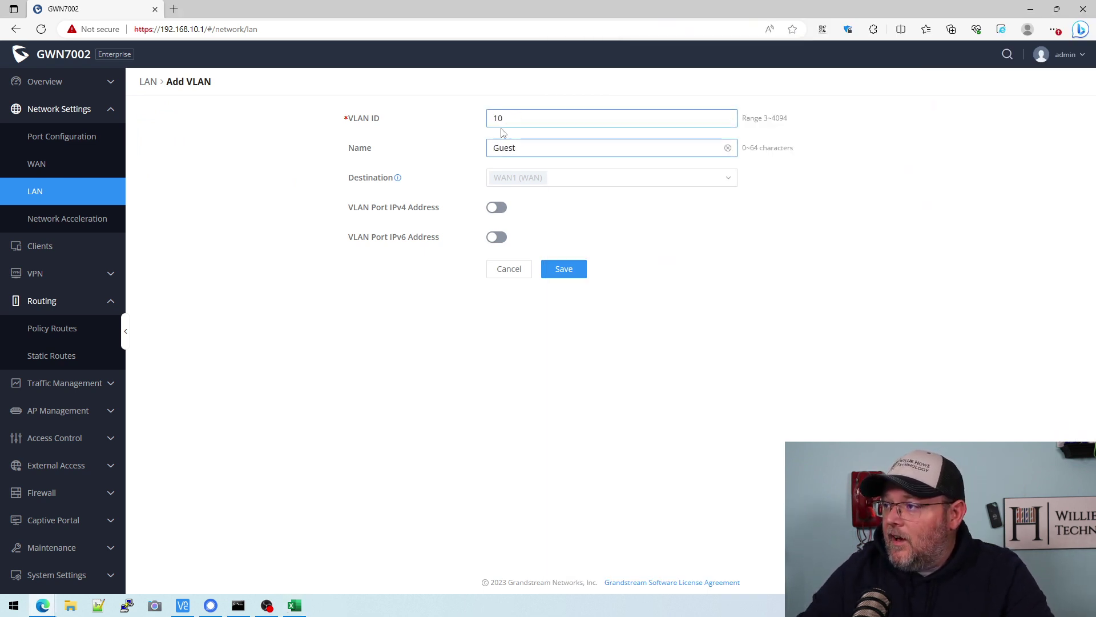
- Enable the Guest port IPv4 address 10.0.0.1 with mask 255.255.255.128
{"action": "left_click", "coordinate": [496, 207]}
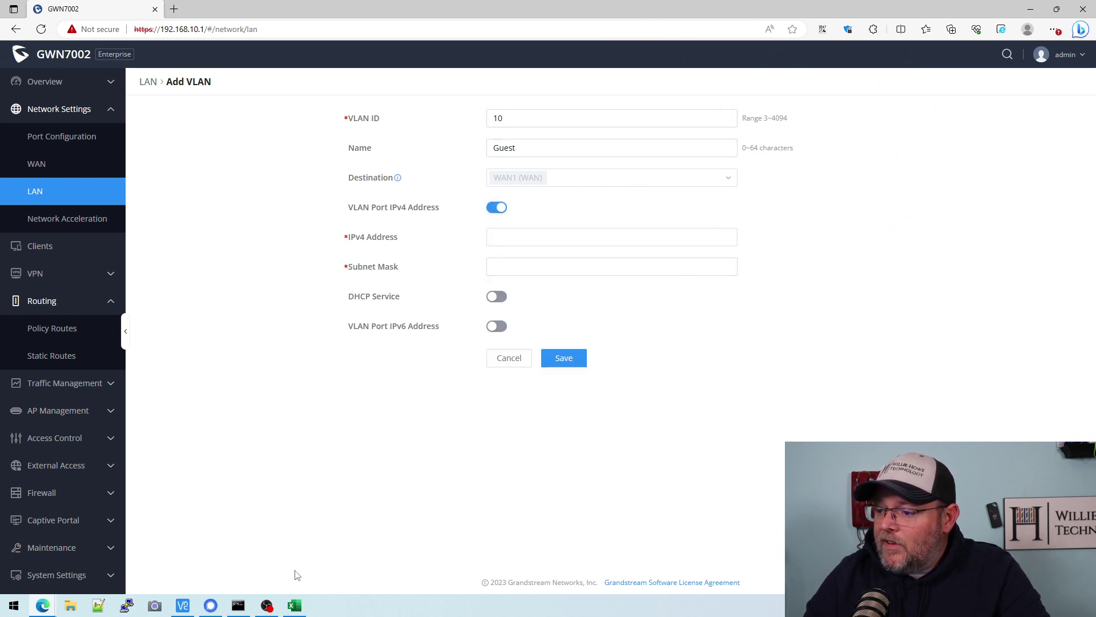
{"action": "left_click", "coordinate": [294, 605]}
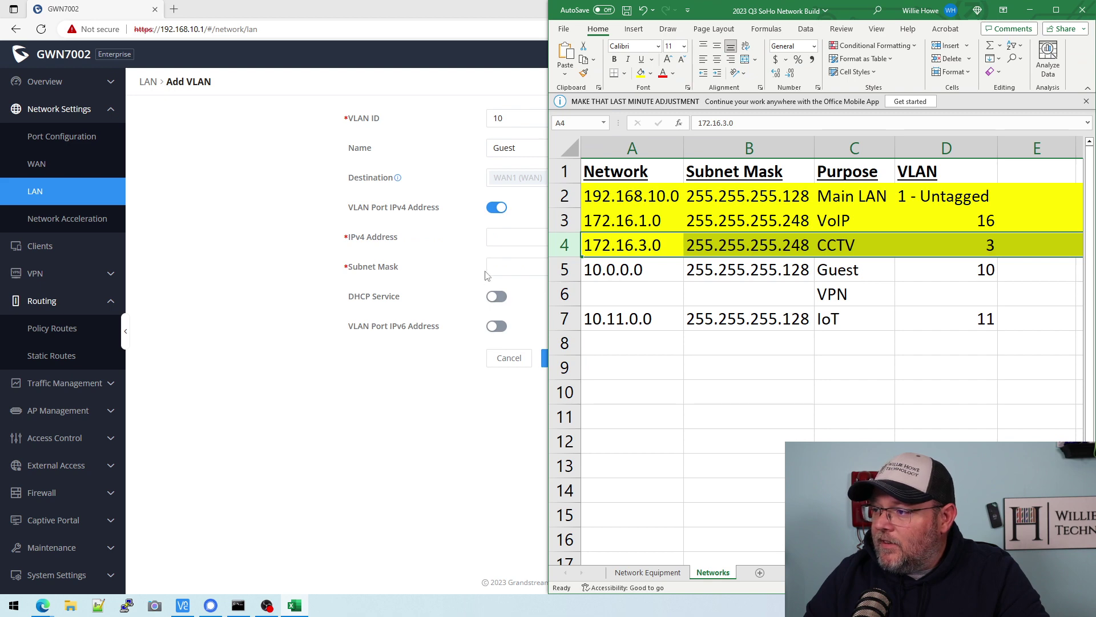
{"action": "left_click", "coordinate": [511, 237]}
{"action": "type", "text": "10.0.0.1"}
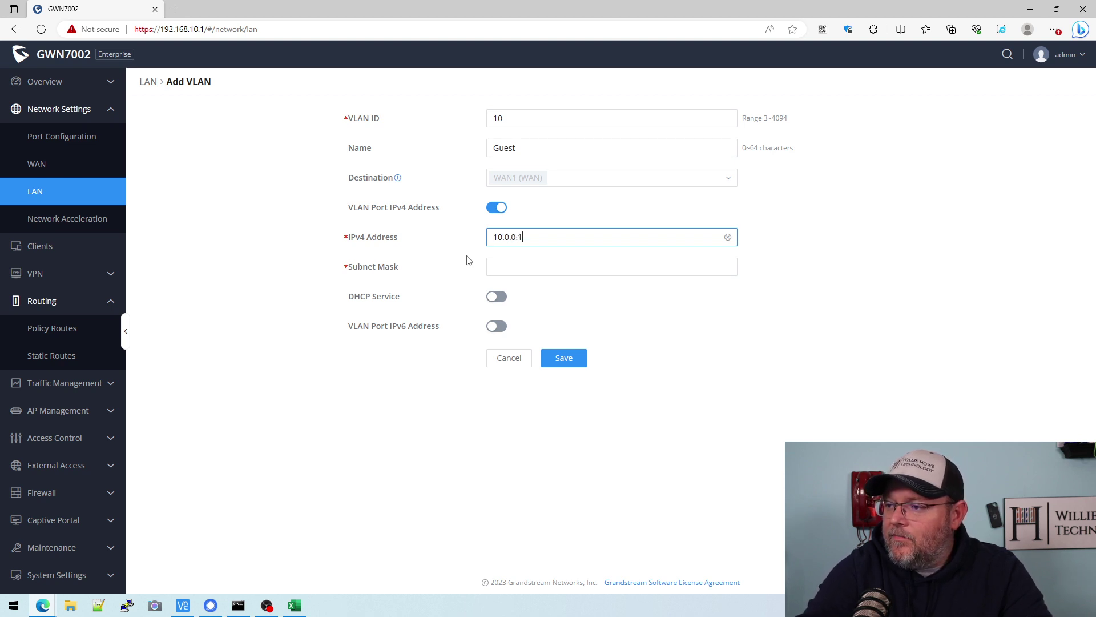
{"action": "key", "text": "Tab"}
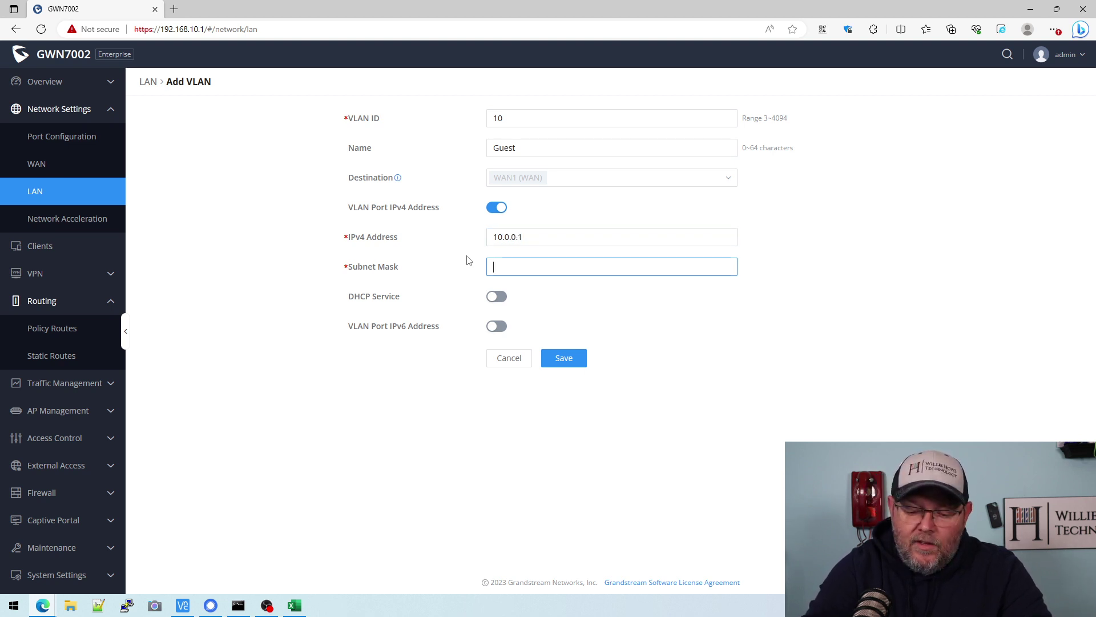
{"action": "type", "text": "1"}
{"action": "key", "text": "BackSpace"}
{"action": "type", "text": "255.255.255.128"}
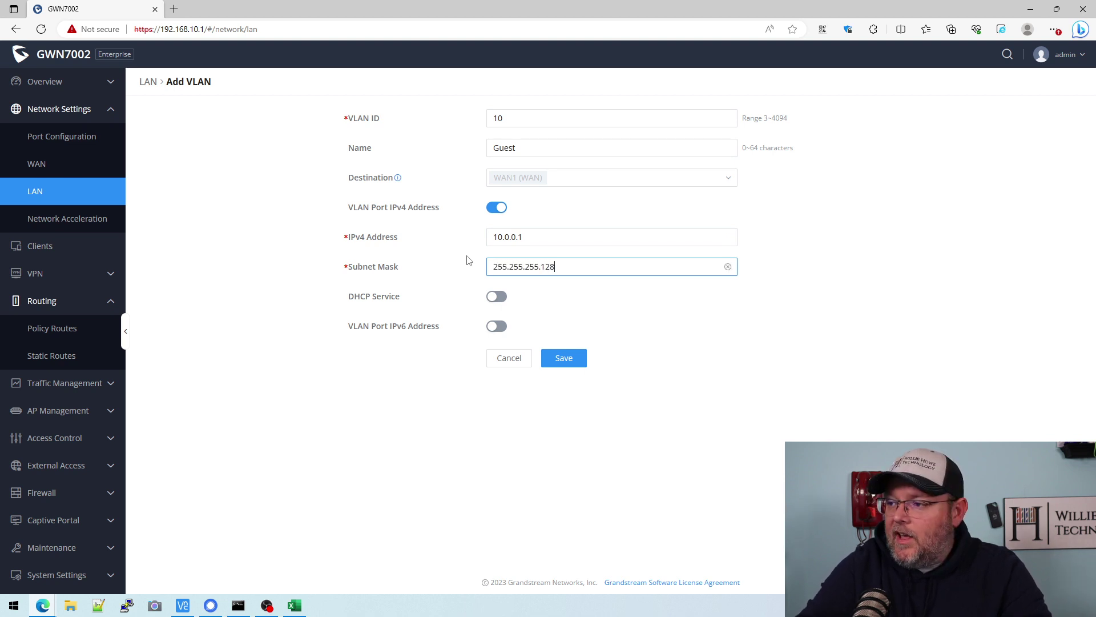
- Enable DHCP with range 10.0.0.2–10.0.0.127 and save the Guest VLAN
{"action": "left_click", "coordinate": [496, 296]}
{"action": "left_click", "coordinate": [539, 325]}
{"action": "type", "text": "10.0.0.2"}
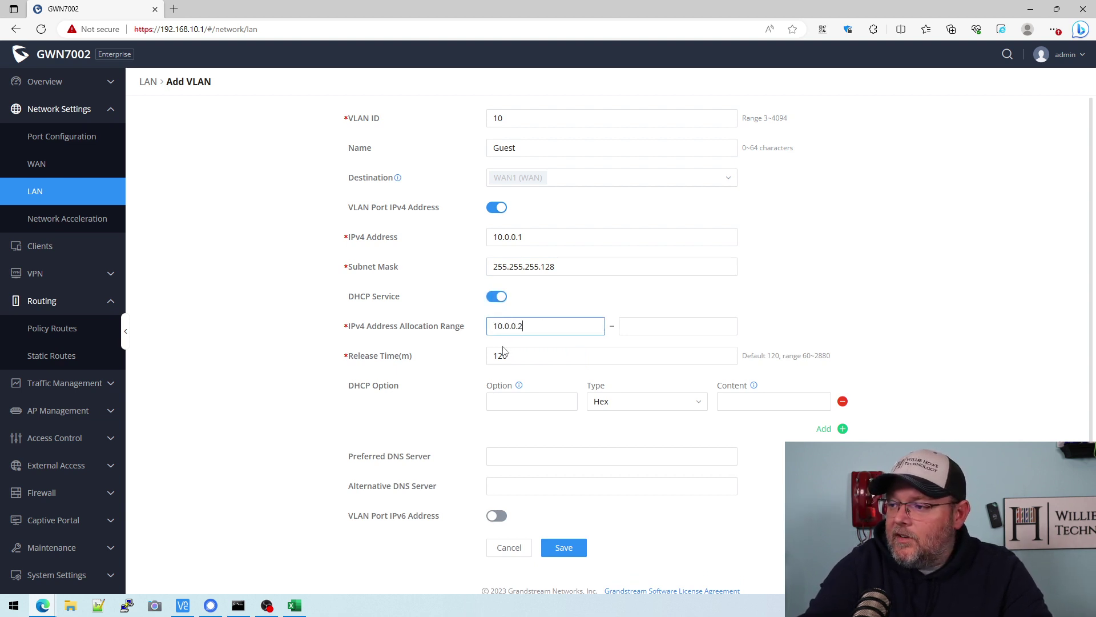
{"action": "key", "text": "Tab"}
{"action": "type", "text": "10"}
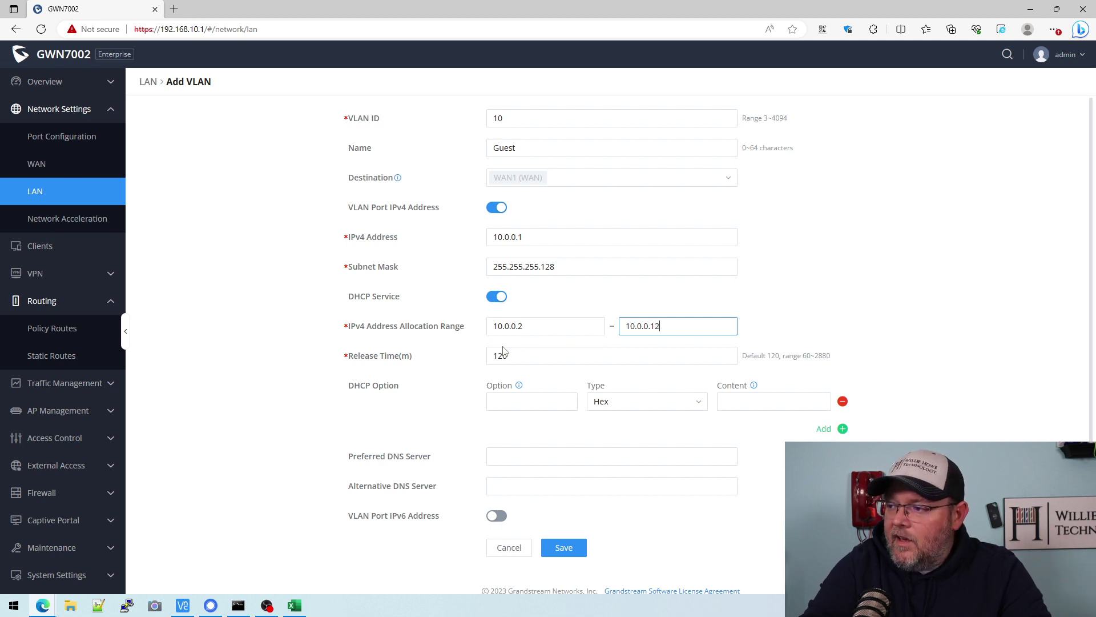
{"action": "type", "text": ".0.0.127"}
{"action": "key", "text": "Tab"}
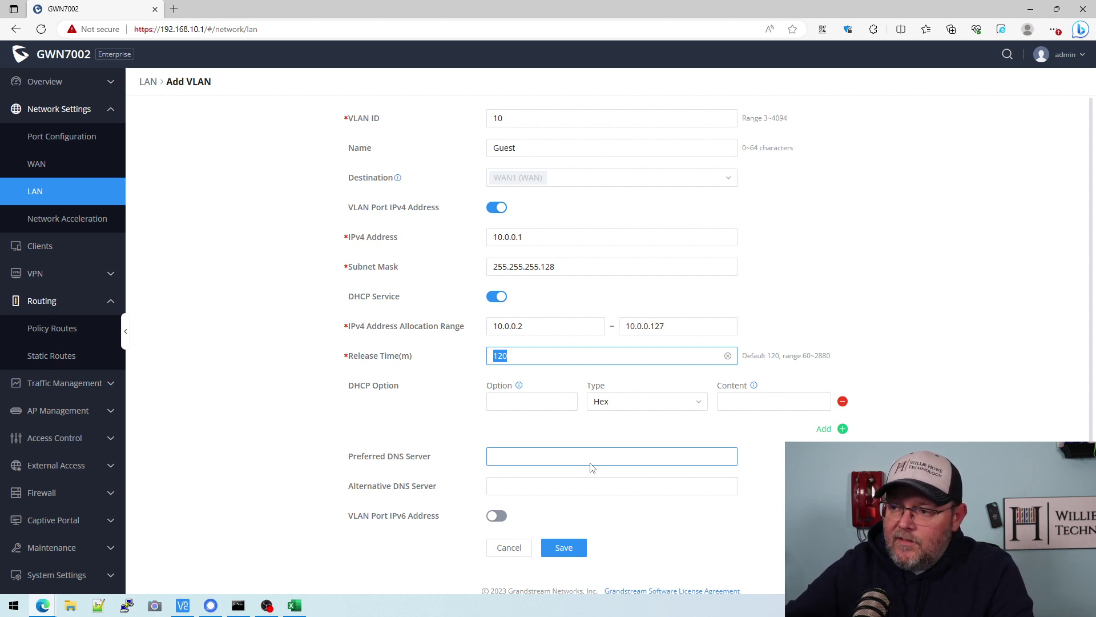
{"action": "left_click", "coordinate": [570, 555]}
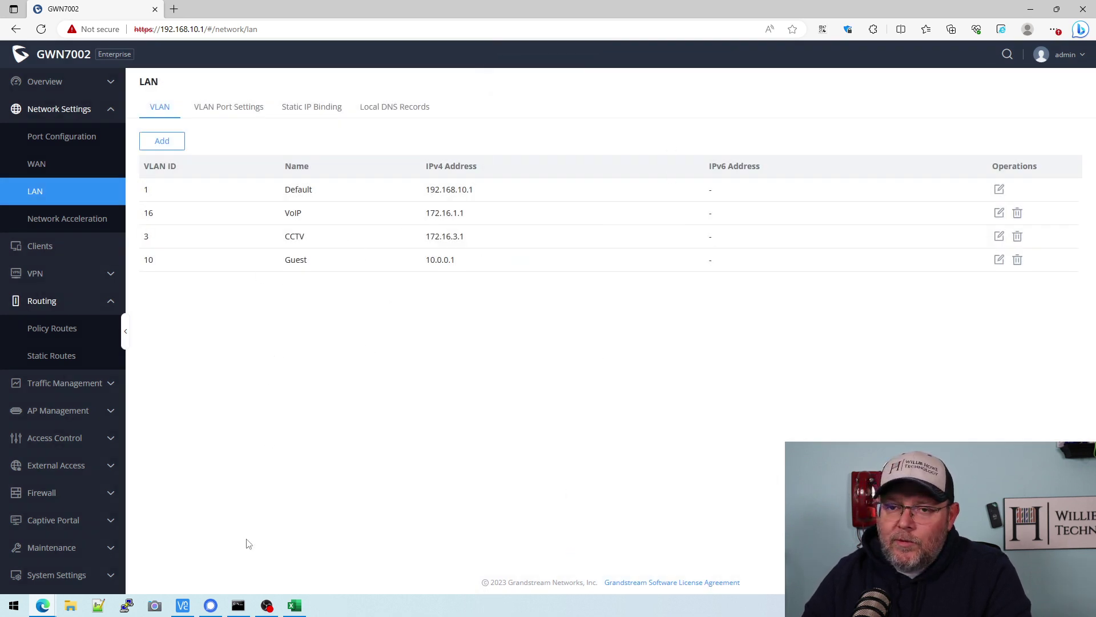
- Shade the Guest spreadsheet row yellow and start VLAN 11 named IoT
{"action": "left_click", "coordinate": [294, 604]}
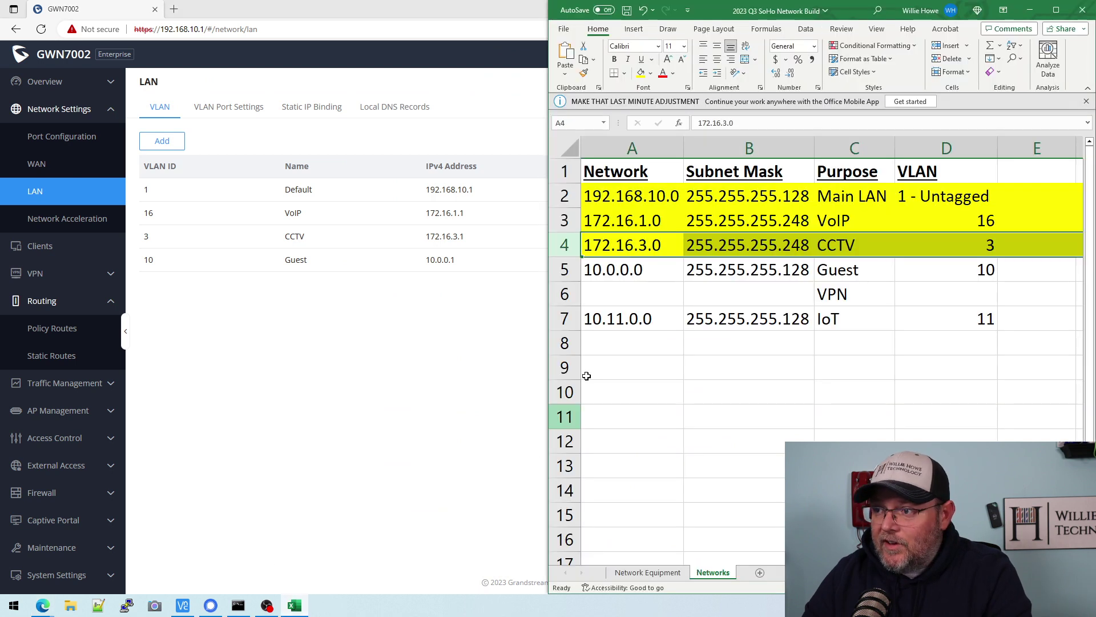
{"action": "left_click", "coordinate": [573, 266]}
{"action": "left_click", "coordinate": [640, 72]}
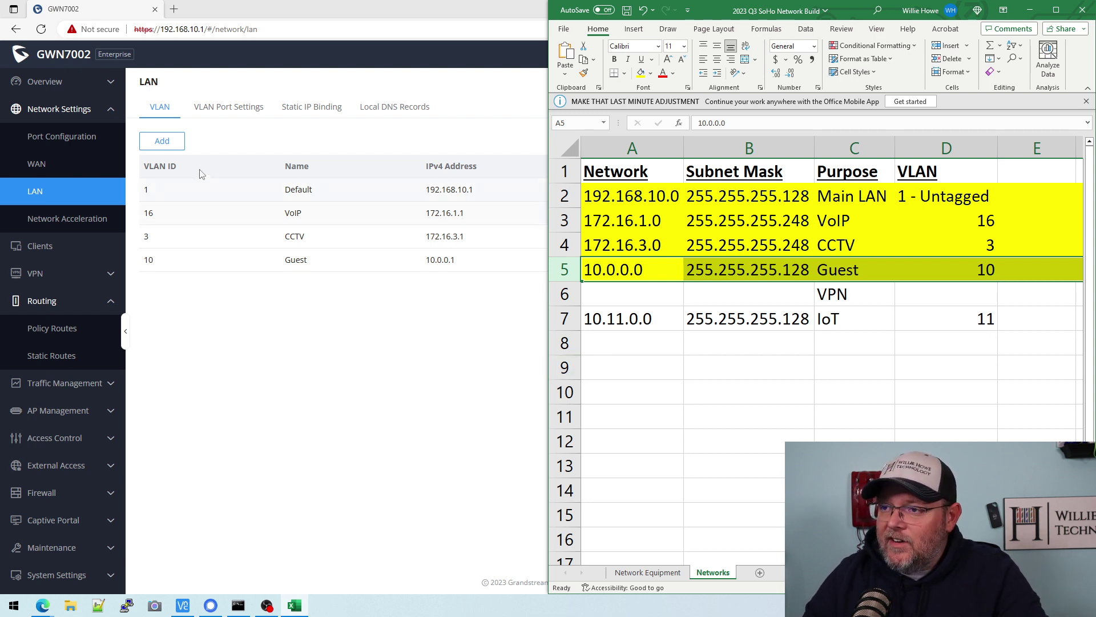
{"action": "left_click", "coordinate": [162, 141]}
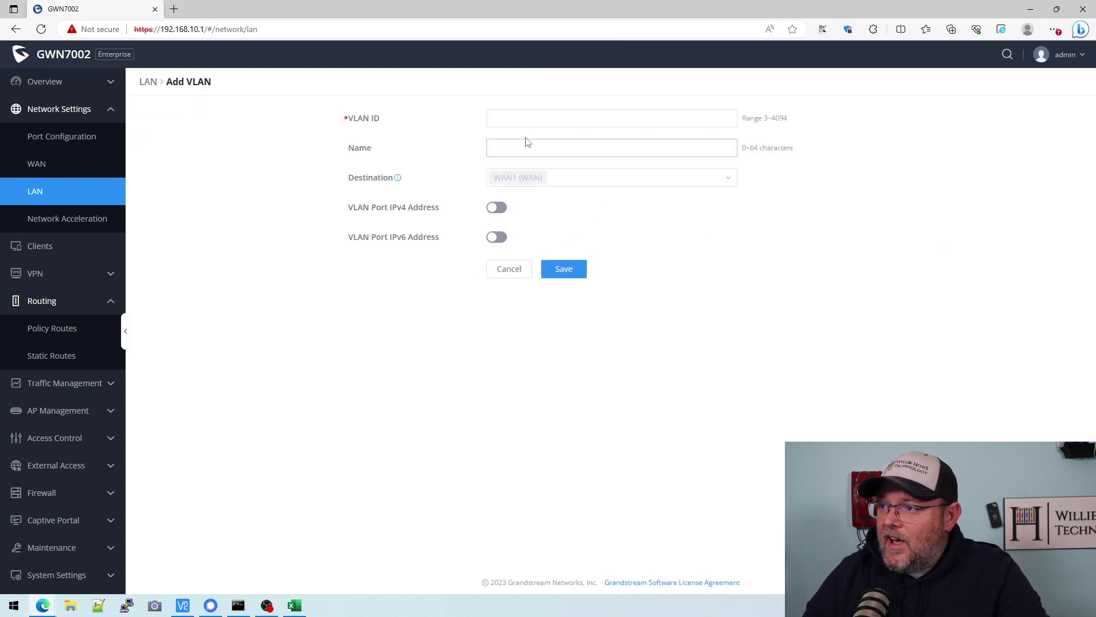
{"action": "left_click", "coordinate": [521, 118]}
{"action": "type", "text": "10"}
{"action": "key", "text": "BackSpace"}
{"action": "key", "text": "BackSpace"}
{"action": "key", "text": "Tab"}
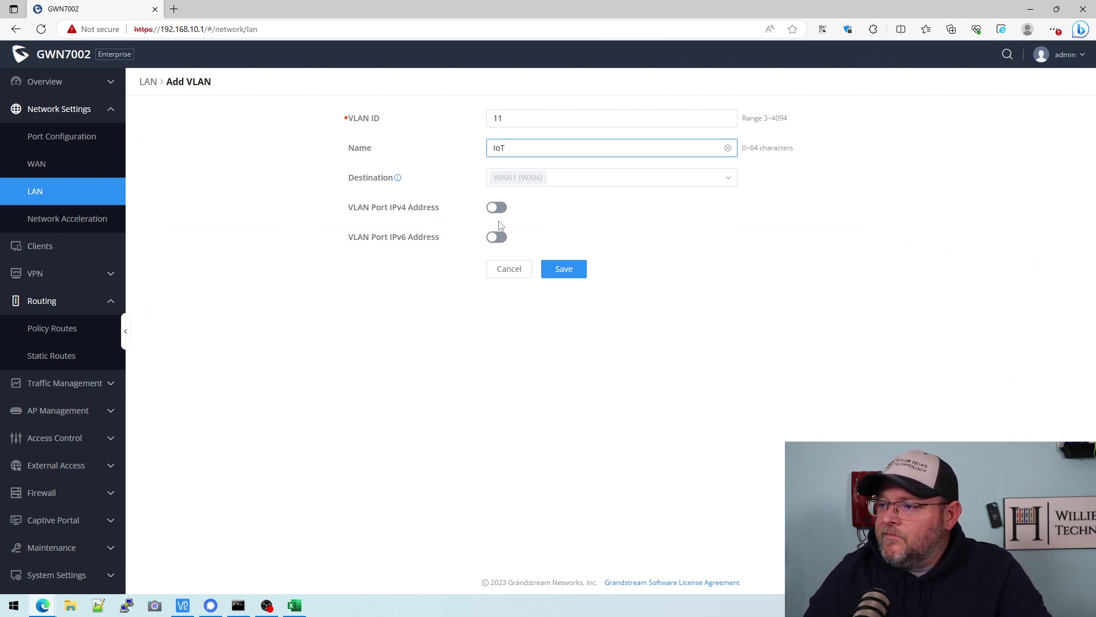
- Enable the IoT port IPv4 address 10.11.0.1 with mask 255.255.255.128
{"action": "left_click", "coordinate": [496, 208]}
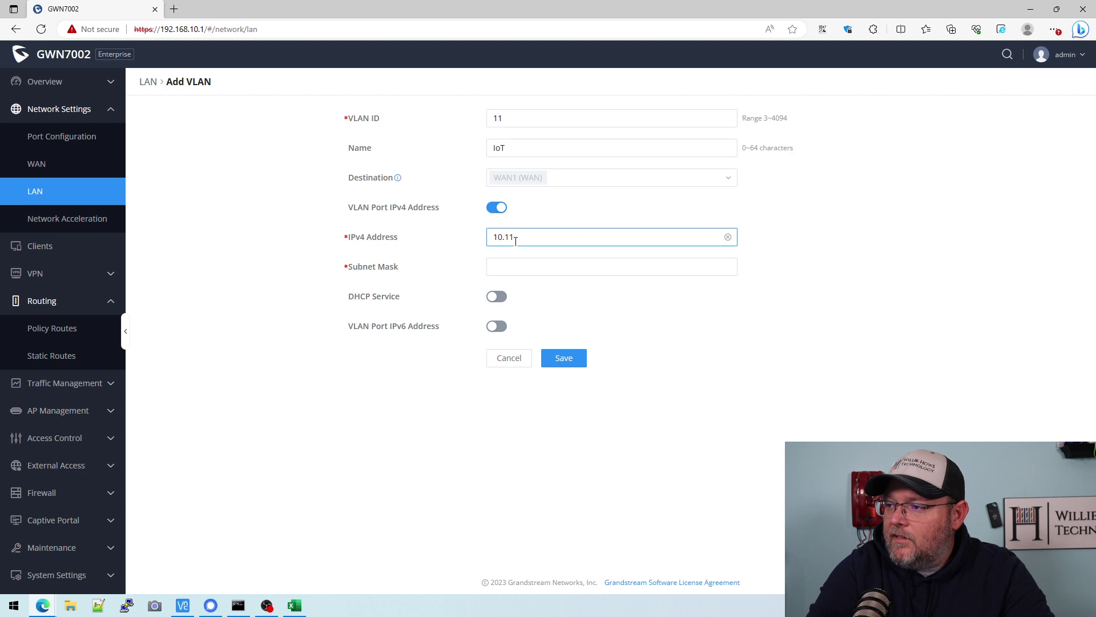
{"action": "left_click", "coordinate": [516, 240]}
{"action": "type", "text": "10.11.0.1"}
{"action": "key", "text": "Tab"}
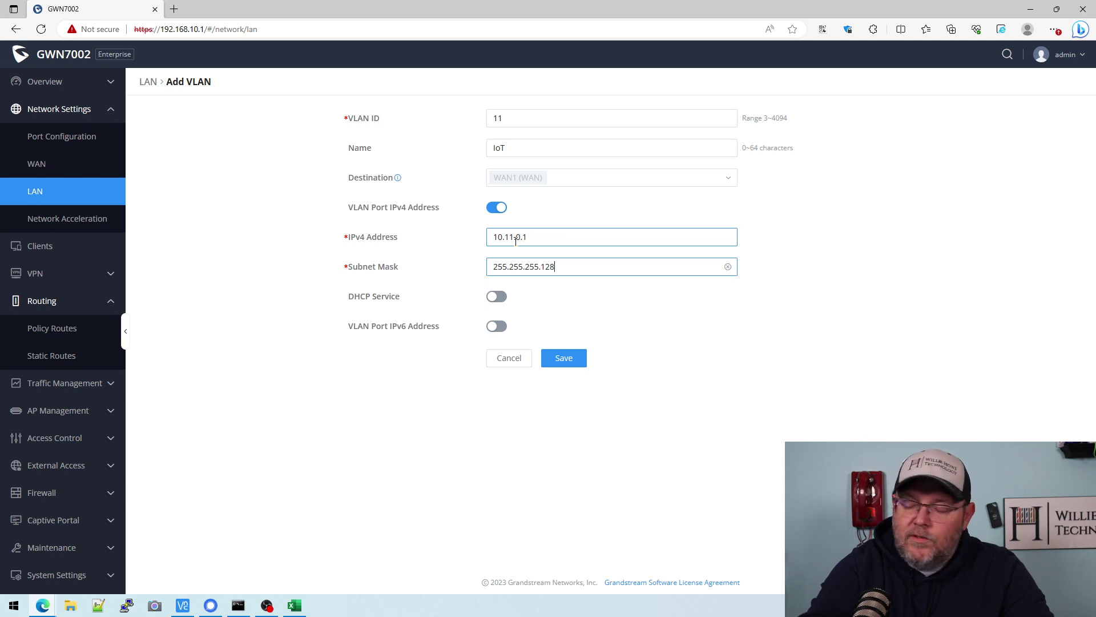
- Enable DHCP range 10.11.0.50–10.11.0.127, save the IoT VLAN, and select its spreadsheet row
{"action": "left_click", "coordinate": [498, 297]}
{"action": "left_click", "coordinate": [509, 329]}
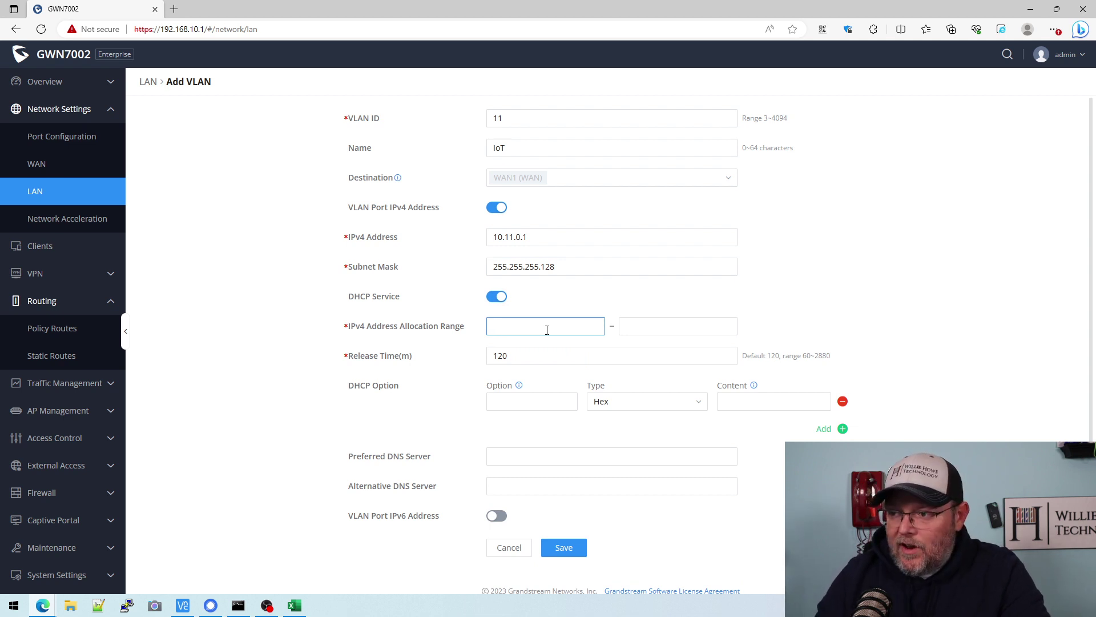
{"action": "type", "text": "10.11.0.50"}
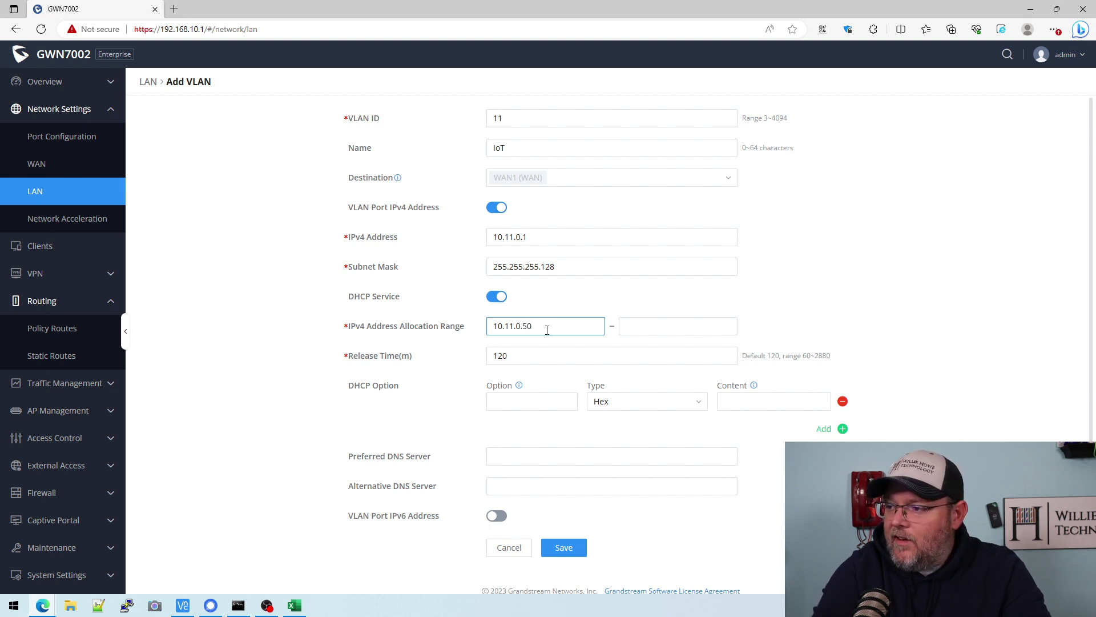
{"action": "key", "text": "Tab"}
{"action": "type", "text": "10"}
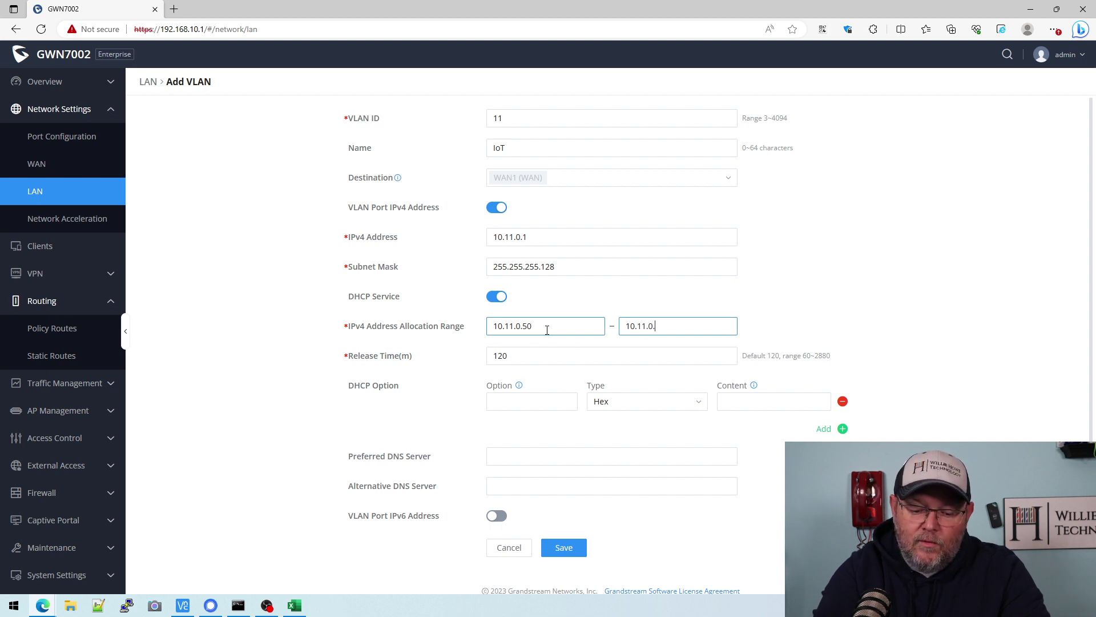
{"action": "type", "text": ".11.0.127"}
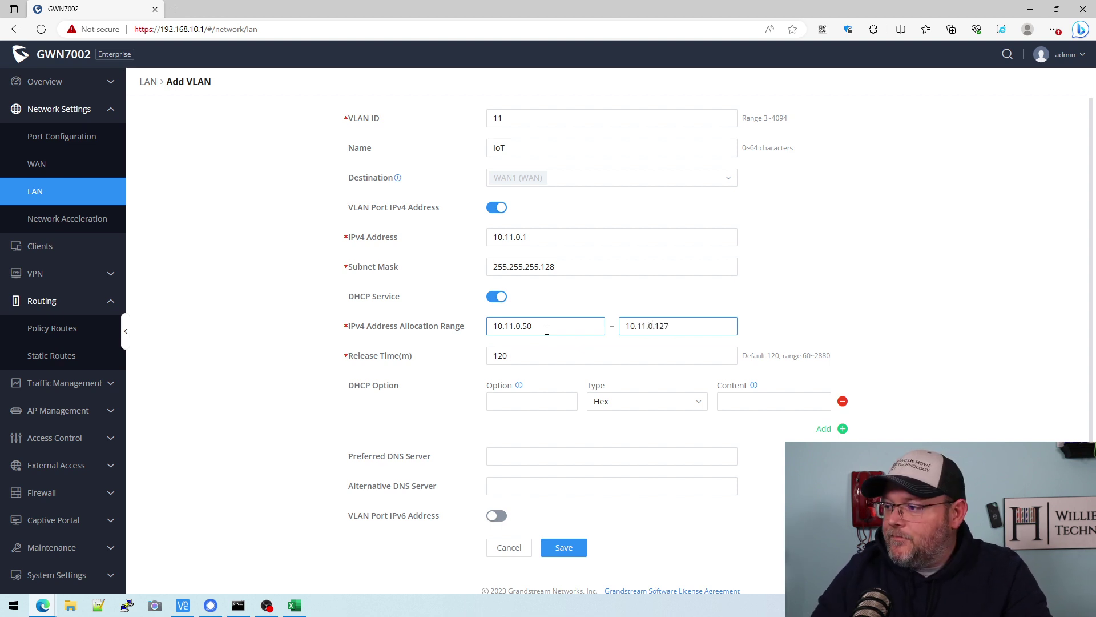
{"action": "left_click", "coordinate": [295, 605]}
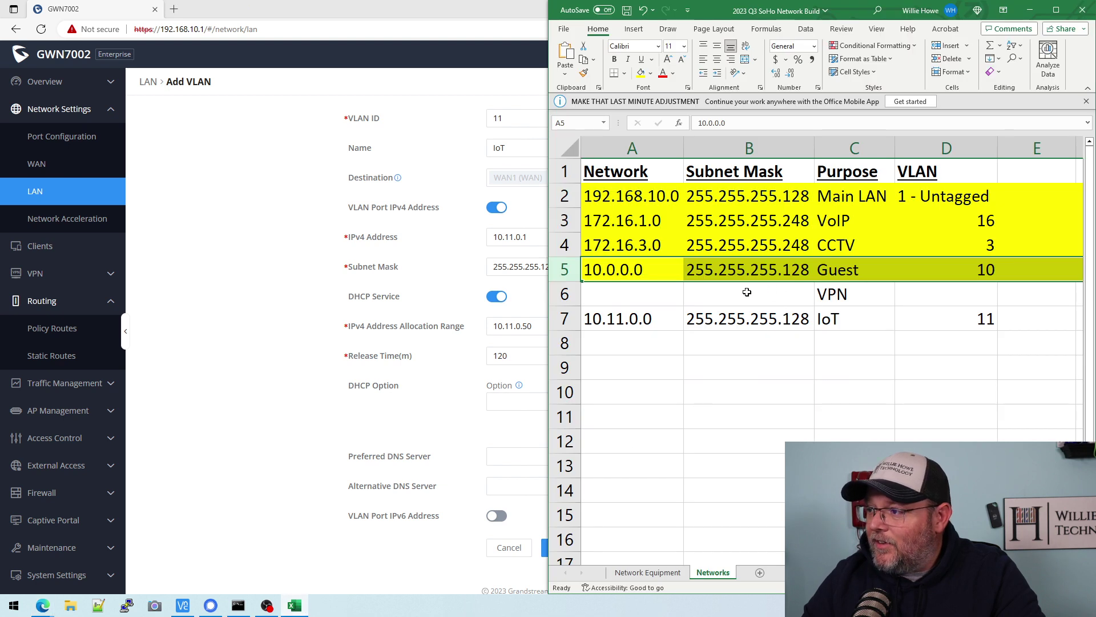
{"action": "left_click", "coordinate": [275, 307]}
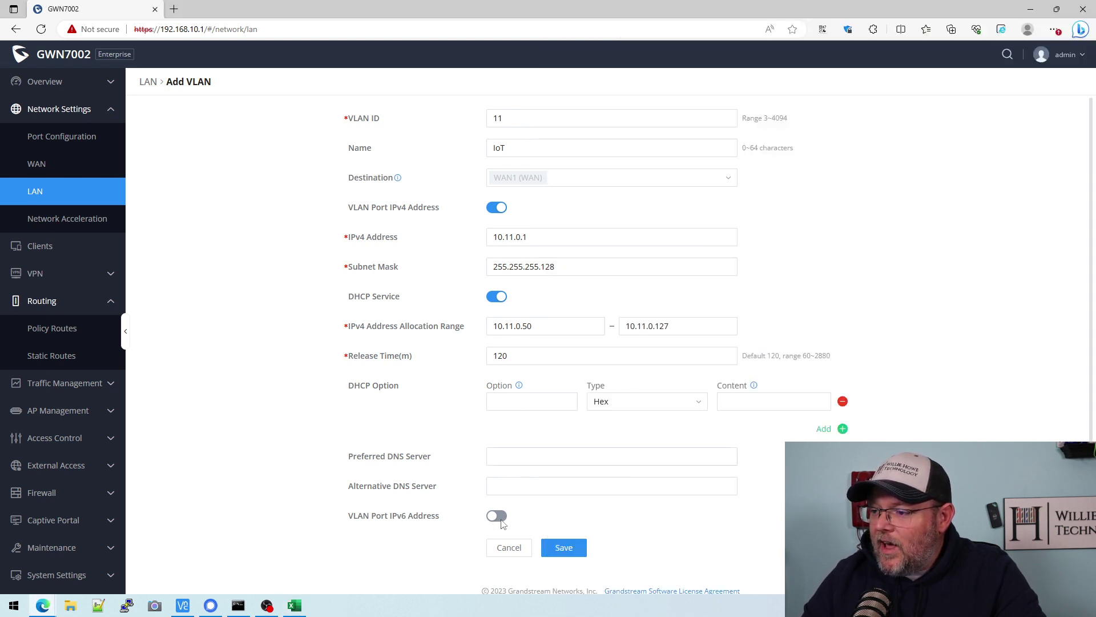
{"action": "left_click", "coordinate": [564, 547]}
{"action": "left_click", "coordinate": [295, 605]}
{"action": "left_click", "coordinate": [602, 326]}
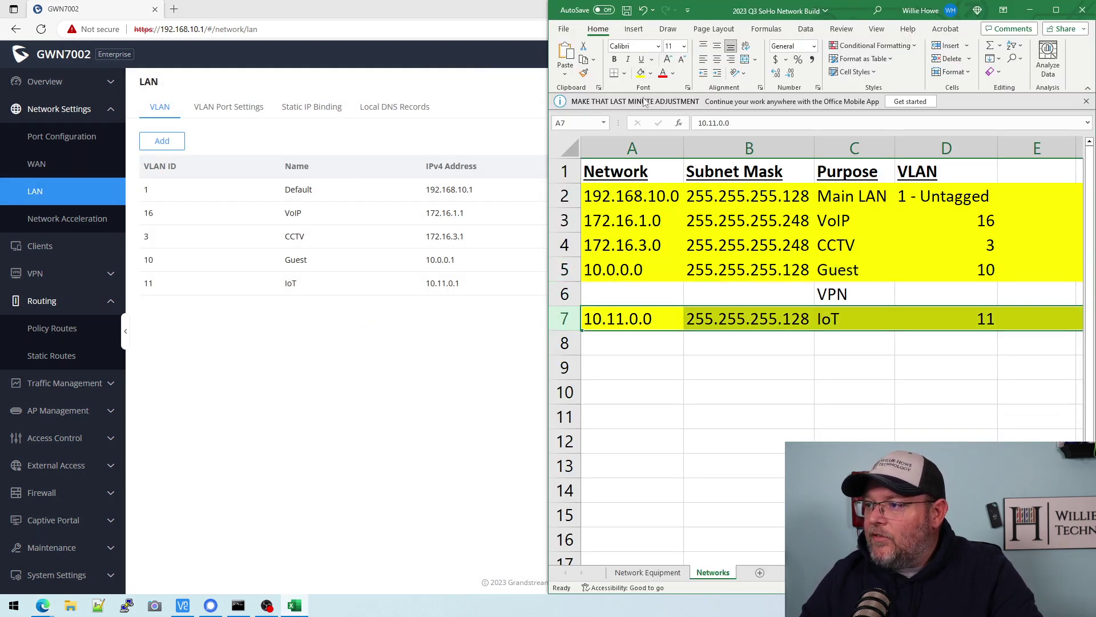
- Save the spreadsheet and confirm in VLAN Port Settings that ports allow VLANs 1,3,10-11,16
{"action": "key", "text": "ctrl+s"}
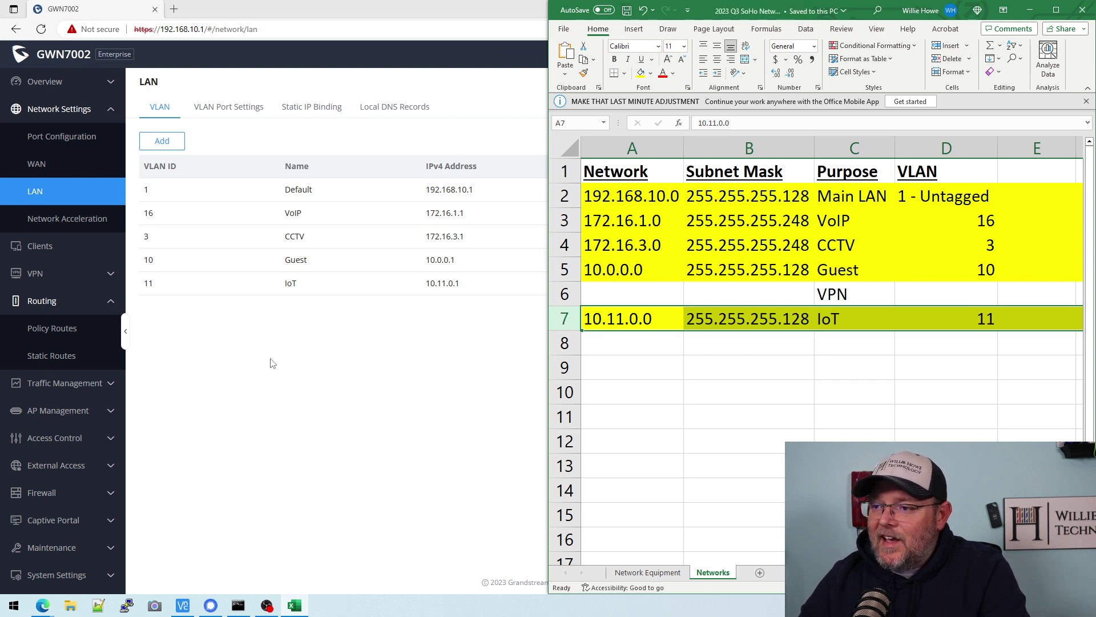
{"action": "left_click", "coordinate": [274, 362]}
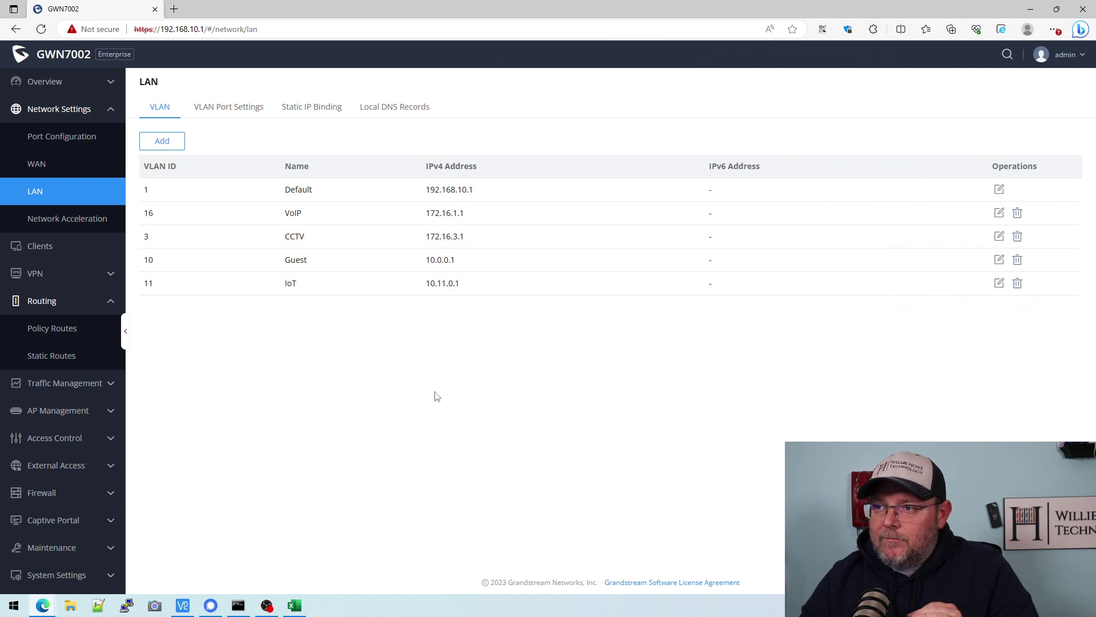
{"action": "left_click", "coordinate": [238, 114]}
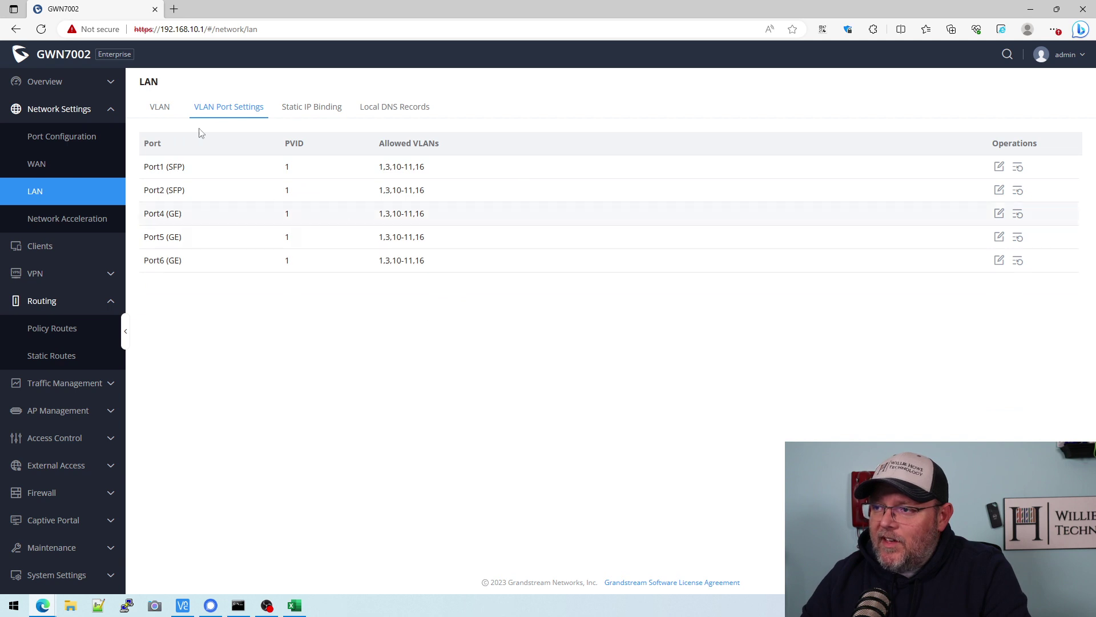
{"action": "left_click", "coordinate": [170, 110]}
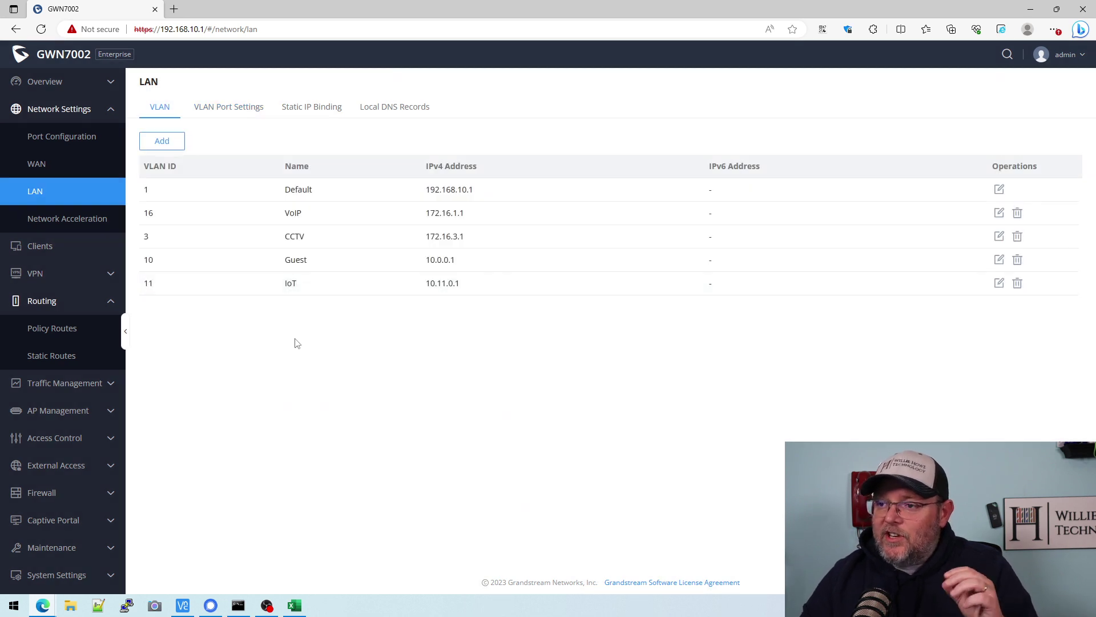